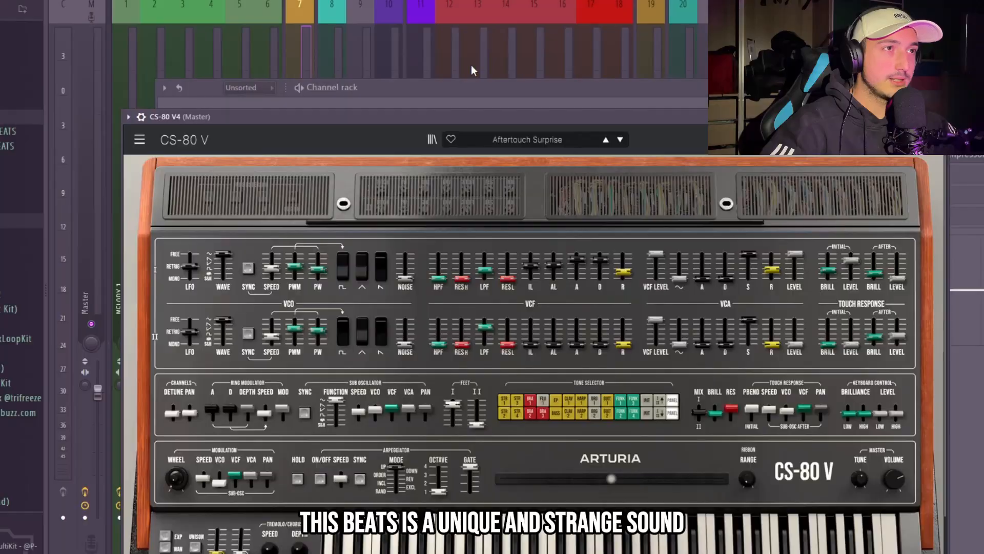
Browse the CS-80 V presets by category and load the FX Sequence preset.
left_click(515, 138)
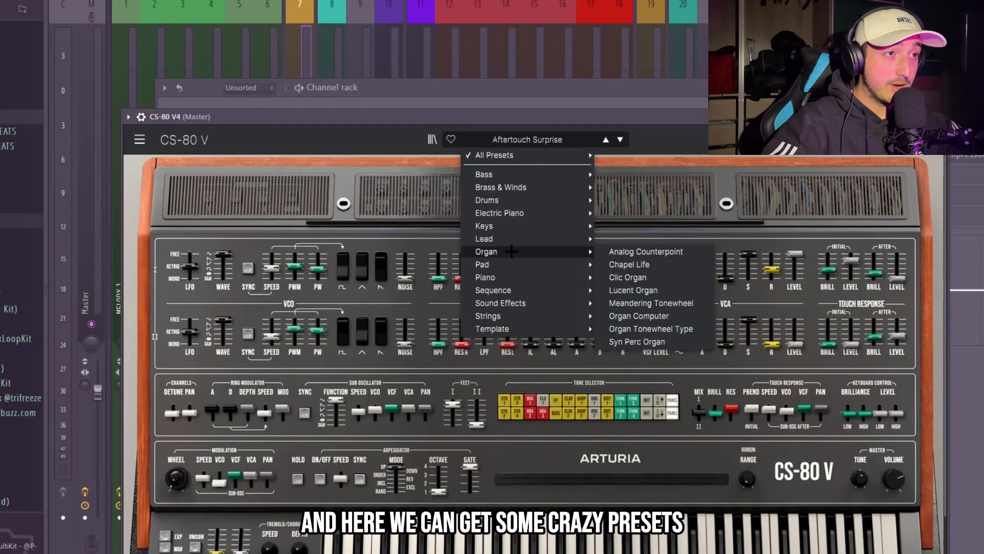
mouse_move(513, 289)
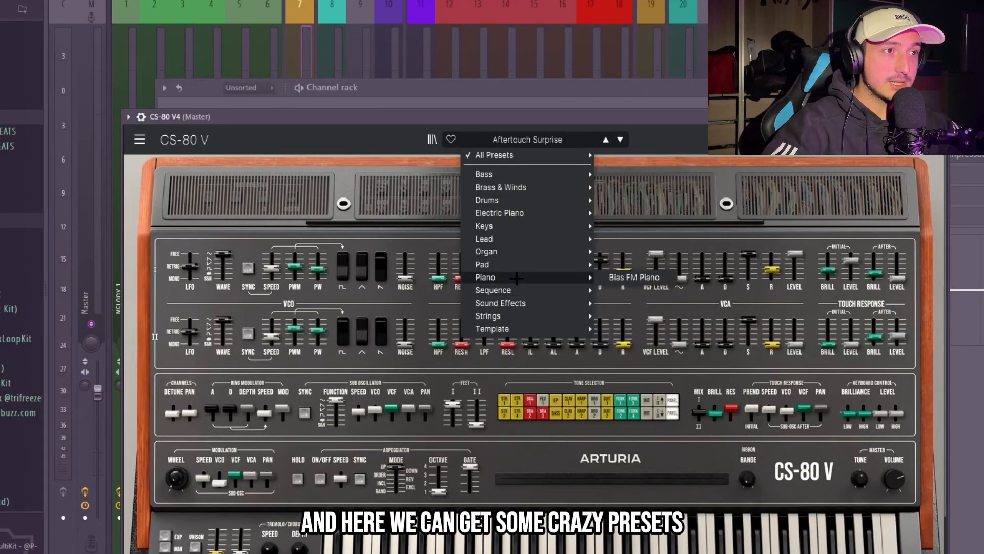
left_click(621, 139)
left_click(620, 139)
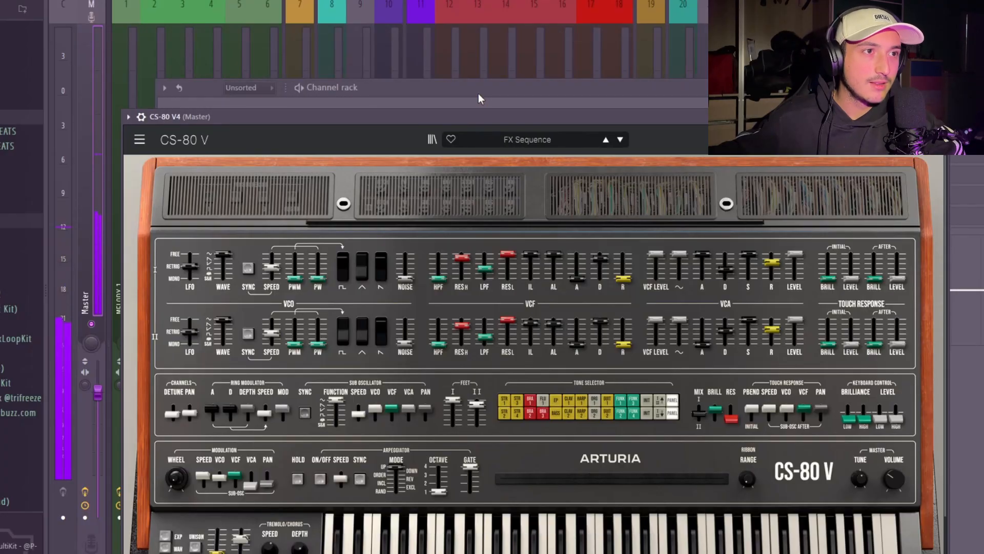
Build a one-bar F minor chord for CS-80 V in bar 1 with the notes F5, G#5 and C6.
left_click(472, 91)
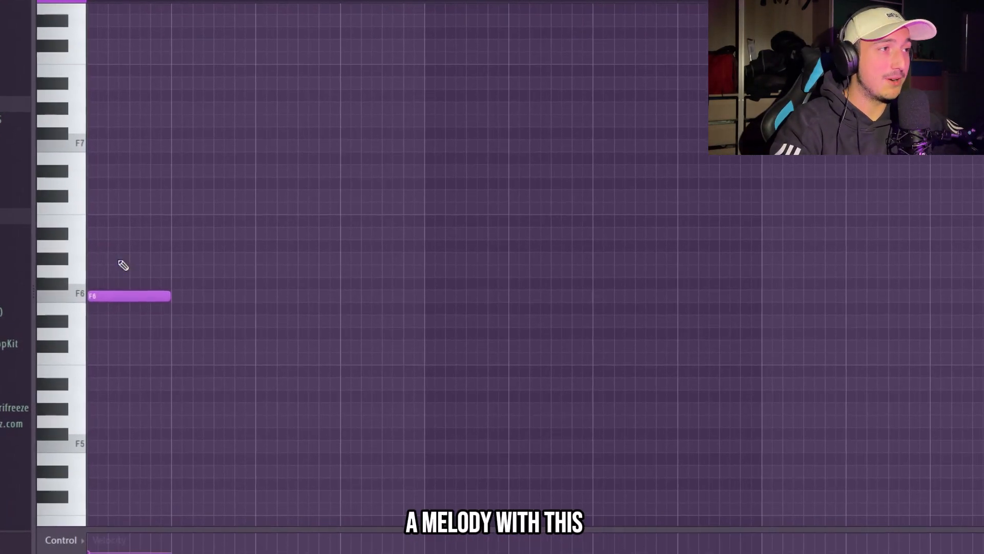
left_click(114, 259)
key("space")
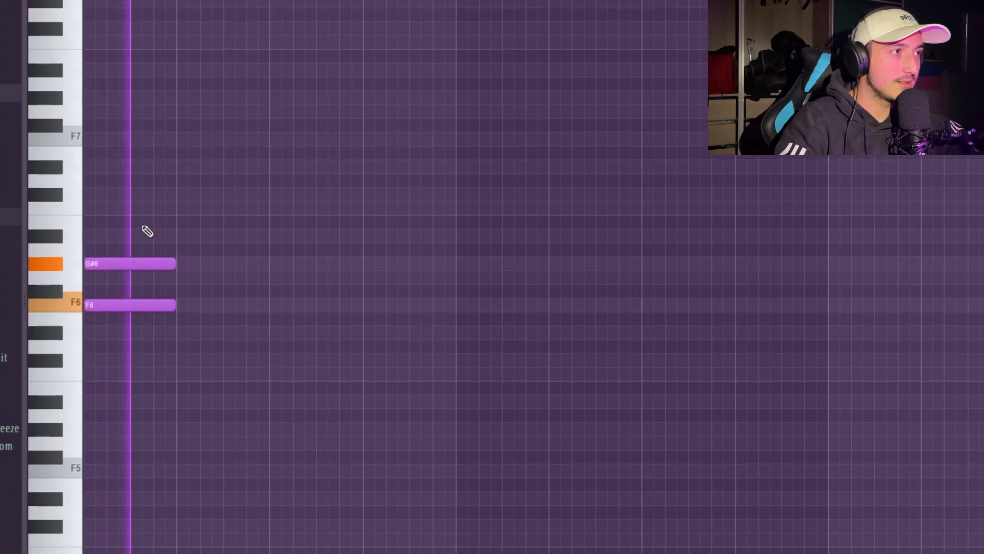
key("space")
left_click_drag(105, 204, 91, 204)
key("ctrl+Down")
key("space")
scroll(311, 219, "down", 3)
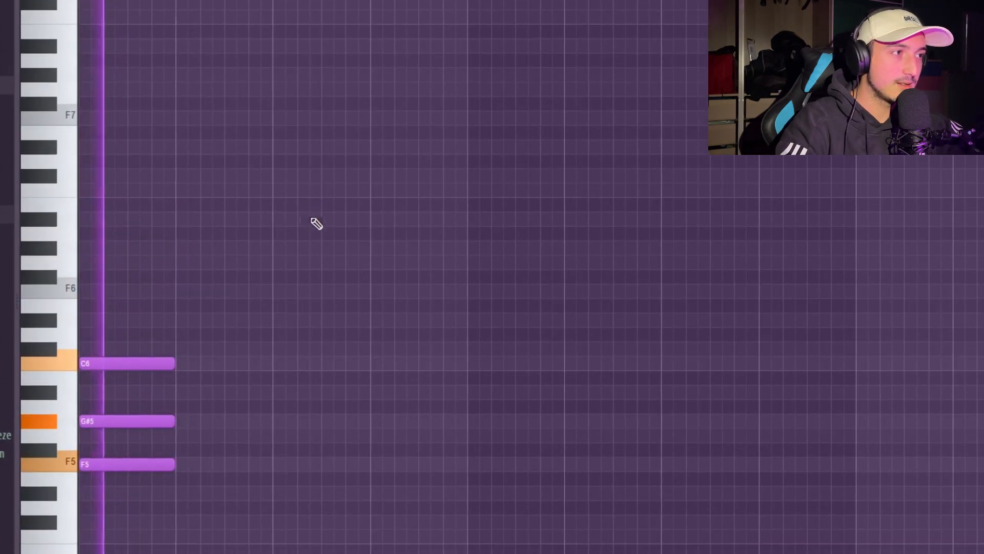
Add a C#6 note at the start of bar 2, shorten it to half a bar and play back the melody.
key("space")
left_click(175, 229)
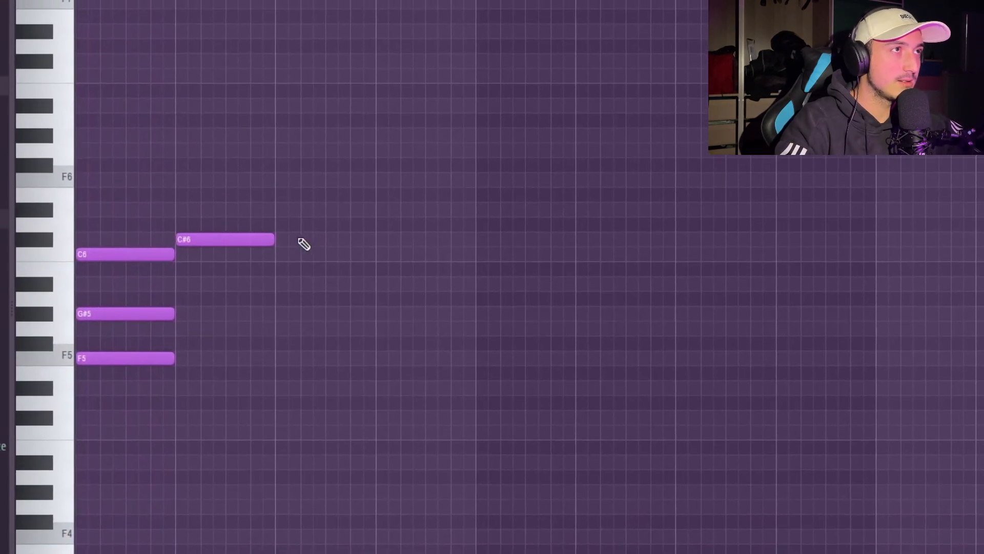
key("space")
key("space")
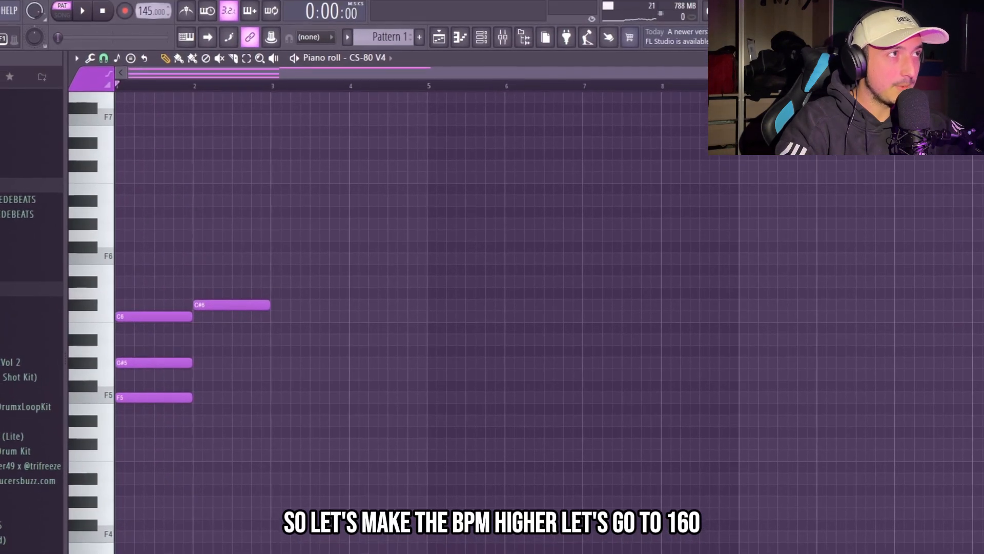
key("space")
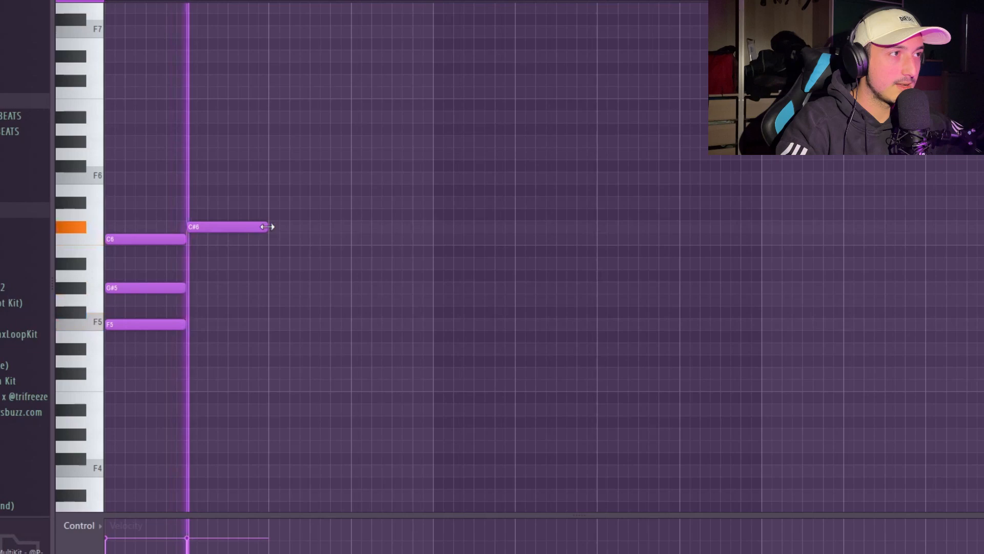
left_click_drag(267, 227, 226, 229)
key("space")
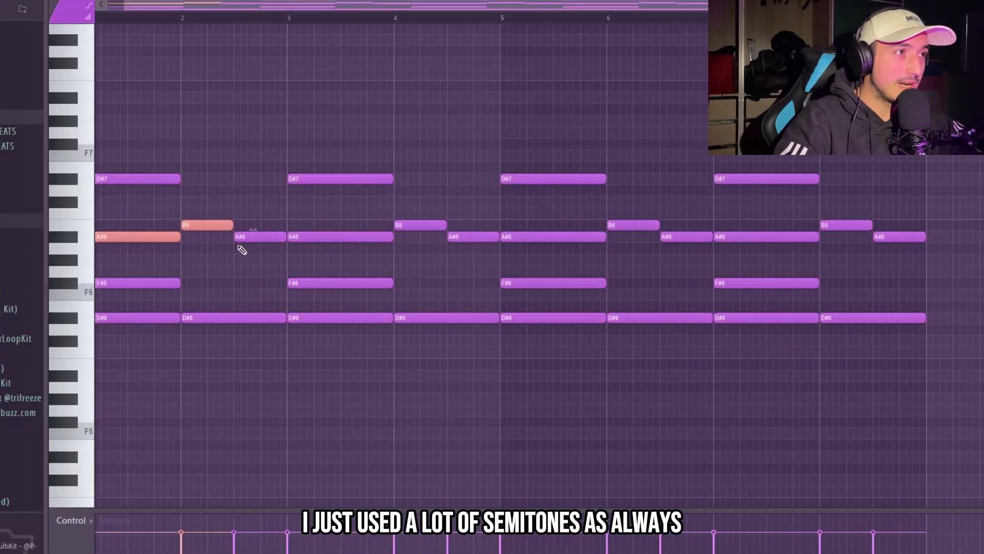
Highlight the A#6, B6, A#6 notes in the first two bars to examine the semitone movement.
left_click_drag(240, 253, 109, 208)
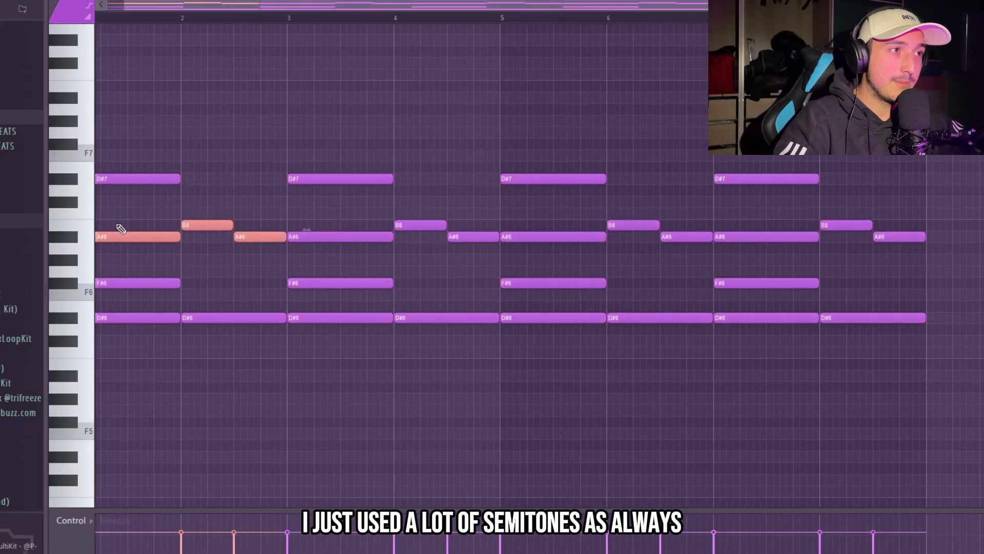
scroll(149, 254, "up", 3)
scroll(139, 256, "down", 5)
scroll(145, 253, "up", 3)
scroll(152, 249, "up", 5)
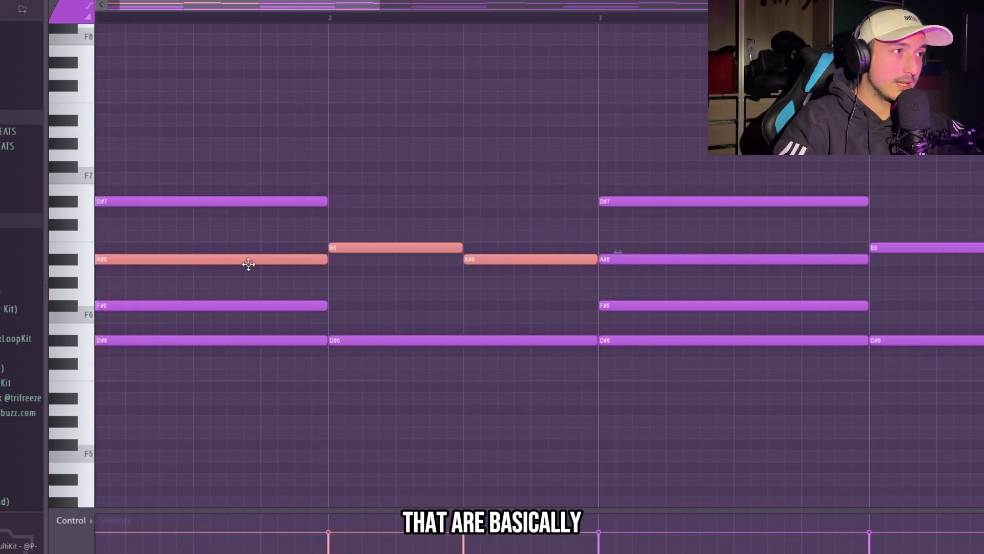
Highlight the D#6, F#6 and A#6 notes of the first chord and its D#7 top note to examine the chord structure.
left_click_drag(329, 271, 399, 232)
left_click_drag(170, 368, 149, 265)
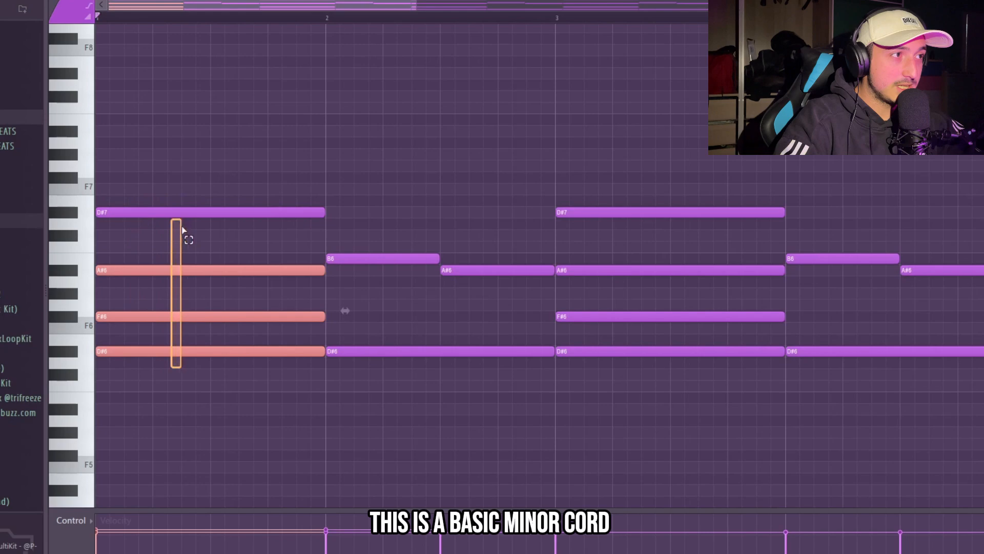
left_click_drag(182, 229, 120, 246)
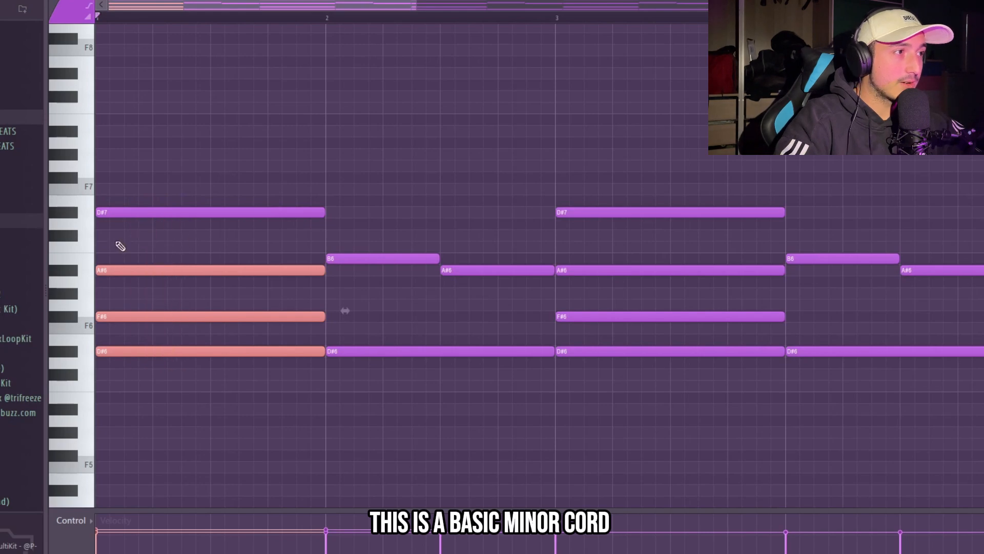
left_click_drag(189, 259, 121, 202)
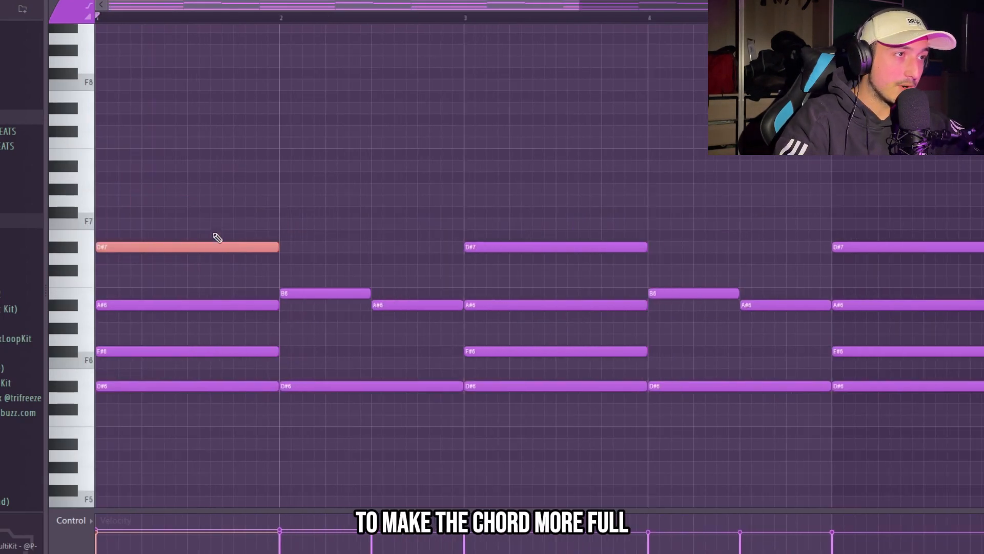
Add one-bar top notes above the melody: F7 in bars 2 and 4, F#7 in bar 6, and another high note in bar 8.
scroll(214, 235, "down", 3)
left_click(258, 189)
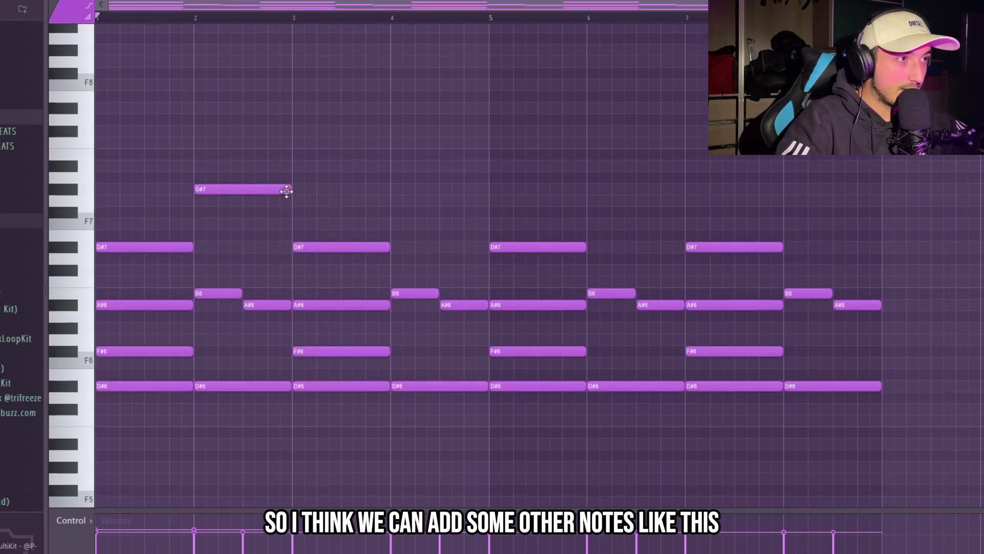
left_click_drag(291, 202, 271, 224)
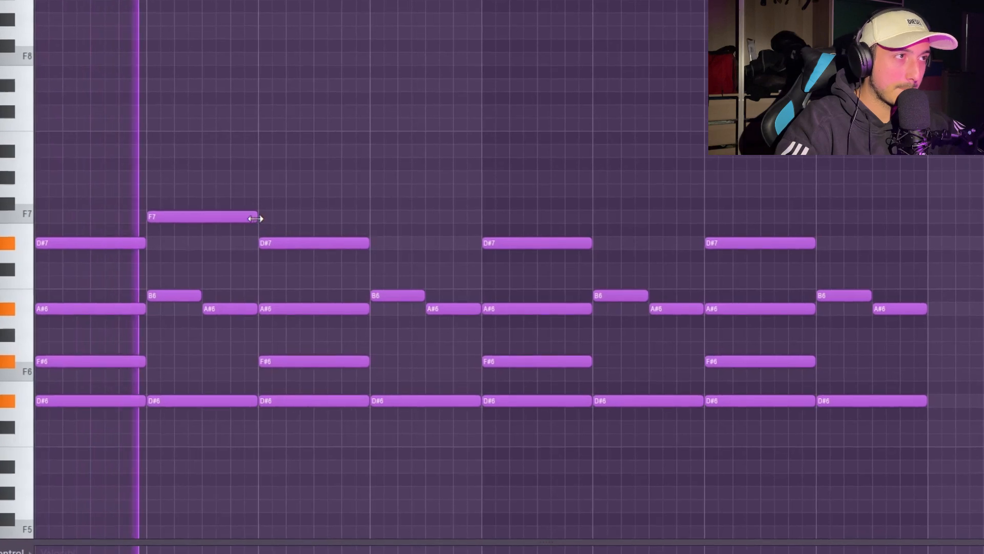
left_click(381, 221)
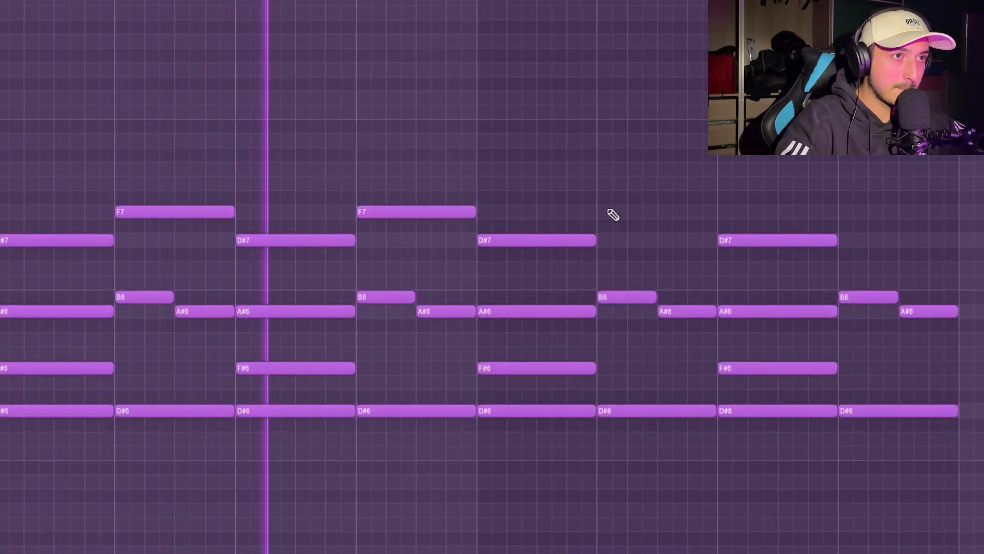
left_click(598, 215)
left_click_drag(635, 206, 613, 183)
left_click(820, 188)
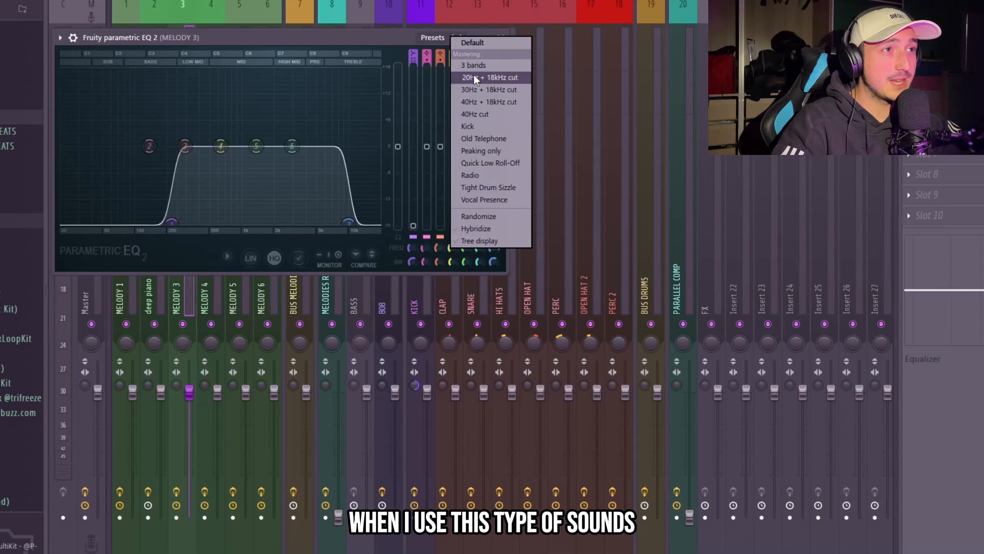
Apply the 20Hz + 18kHz cut preset to MELODY 3's equalizer, raise the low cut above 200 Hz and lower the main level.
left_click(473, 77)
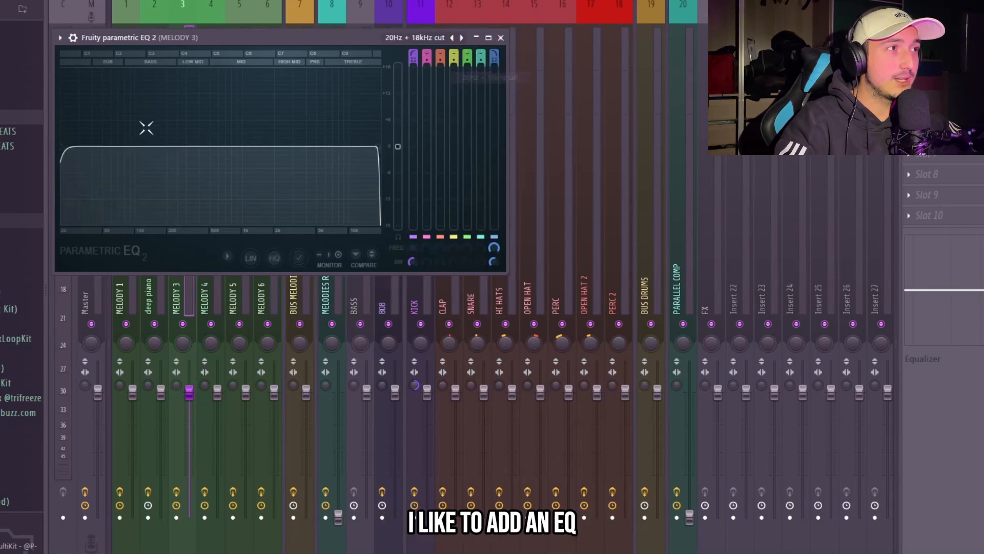
left_click_drag(175, 151, 184, 152)
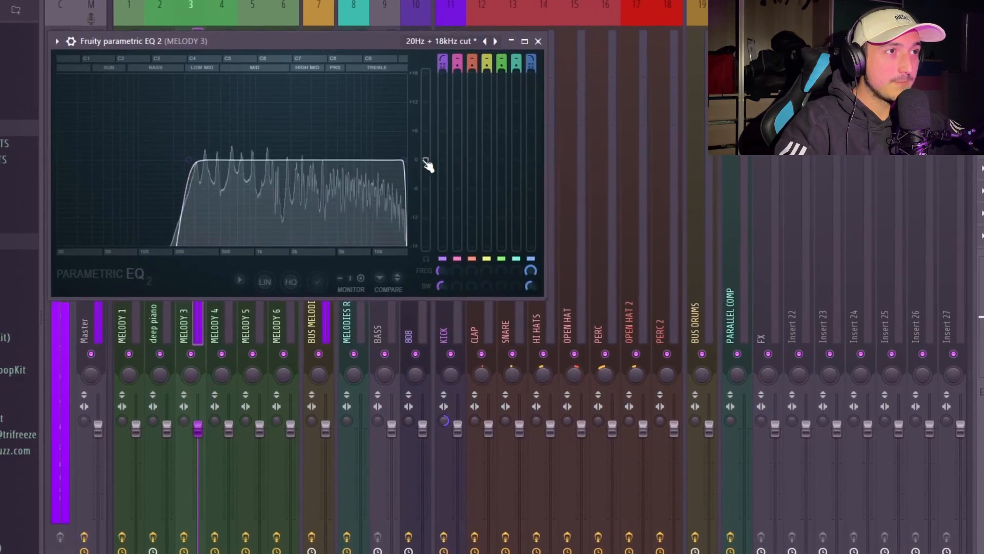
left_click_drag(386, 151, 426, 185)
scroll(389, 169, "up", 5)
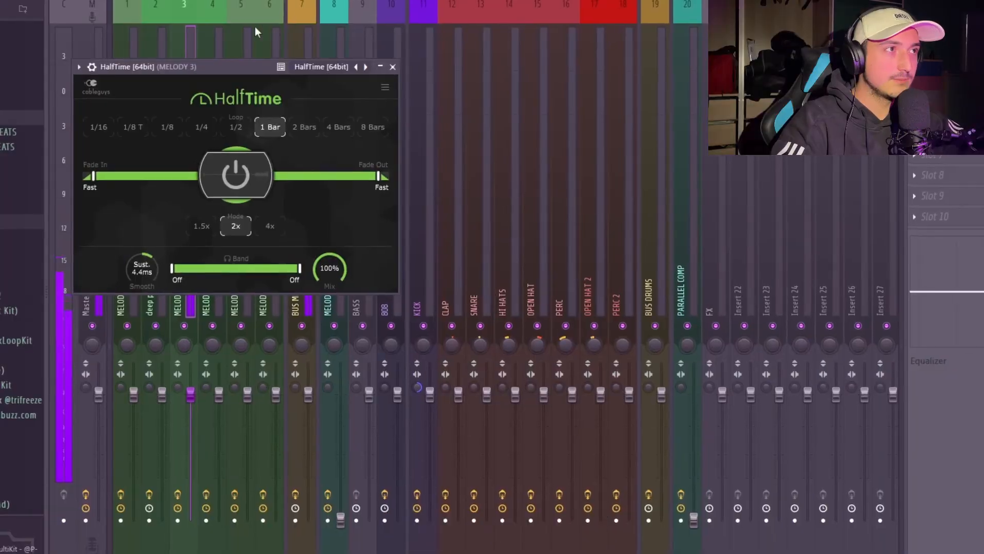
Set HalfTime's Smooth to FX 500ms and compare the 1/2 and 1 Bar loop lengths.
left_click_drag(142, 269, 144, 220)
left_click(235, 127)
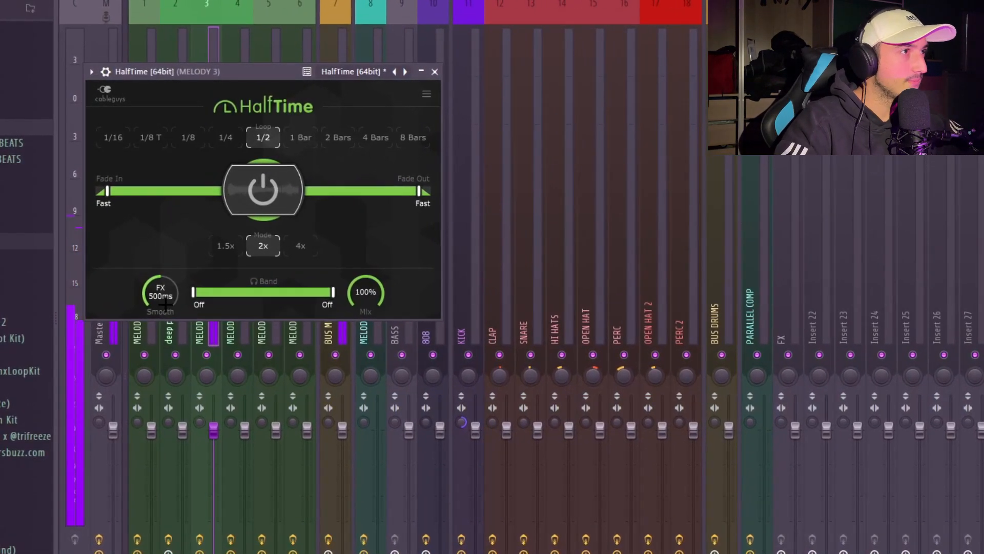
left_click_drag(178, 310, 179, 336)
left_click(311, 141)
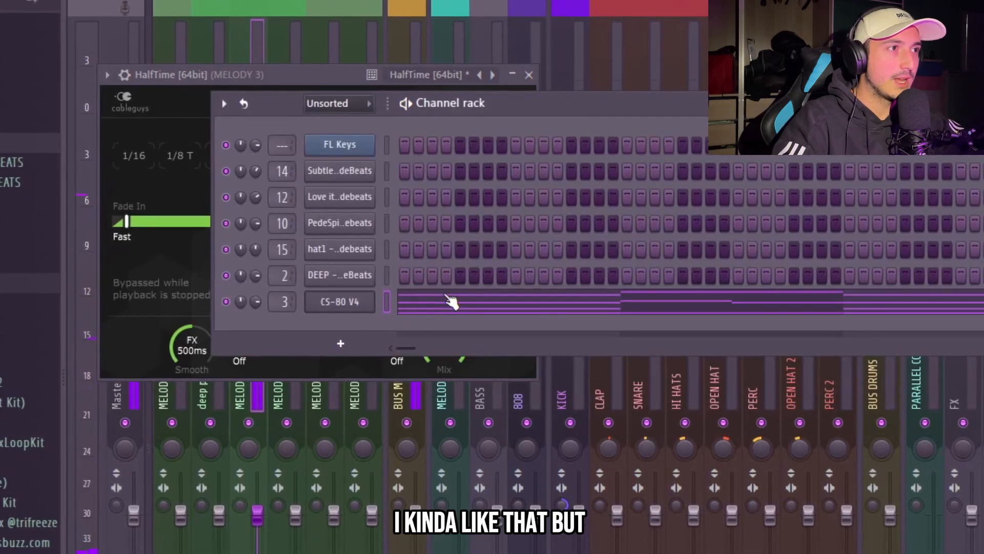
Transpose all CS-80 V melody notes up one octave and play the result.
left_click(449, 302)
key("ctrl+Up")
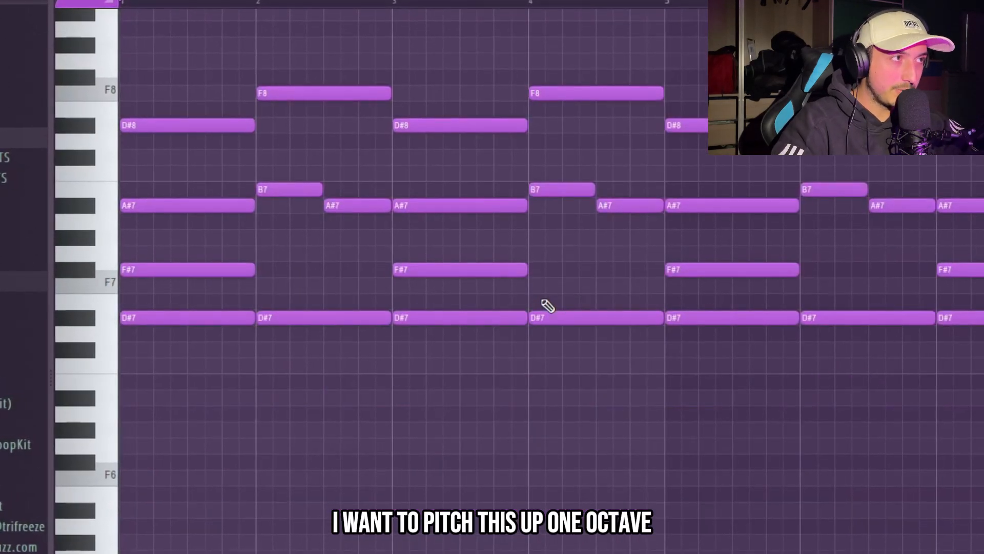
key("space")
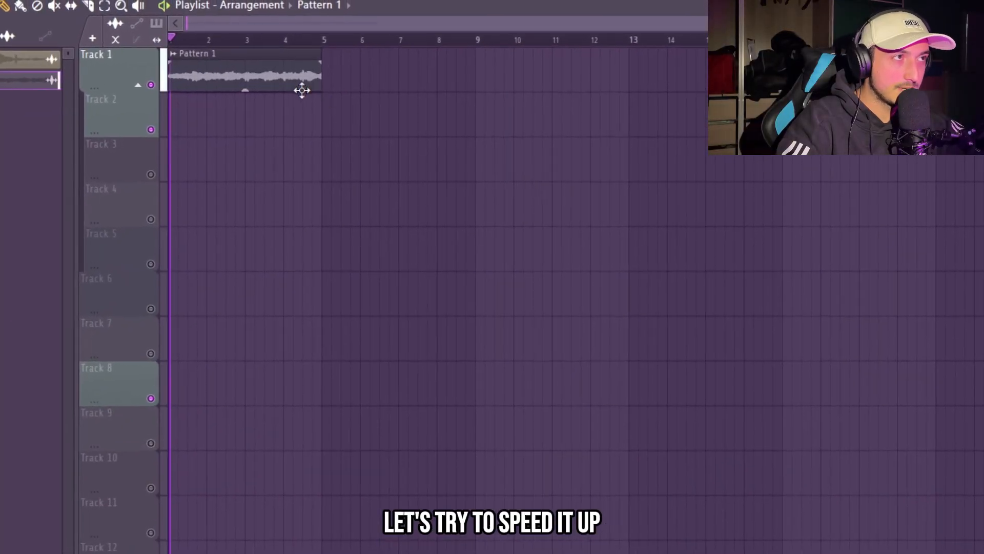
Lower the time-stretching pitch of the Pattern 1 audio clip, reverse the clip and play it back.
double_click(274, 83)
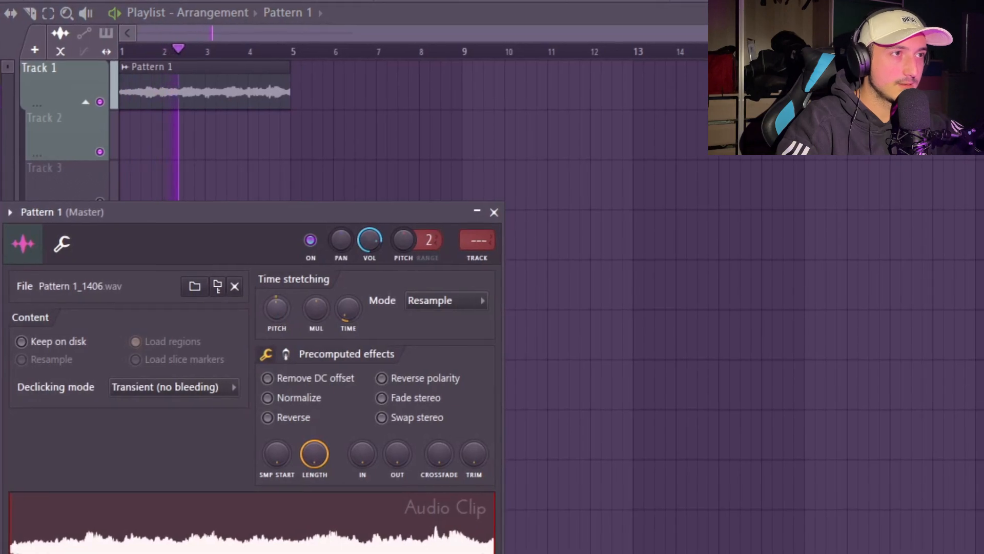
left_click_drag(275, 306, 272, 313)
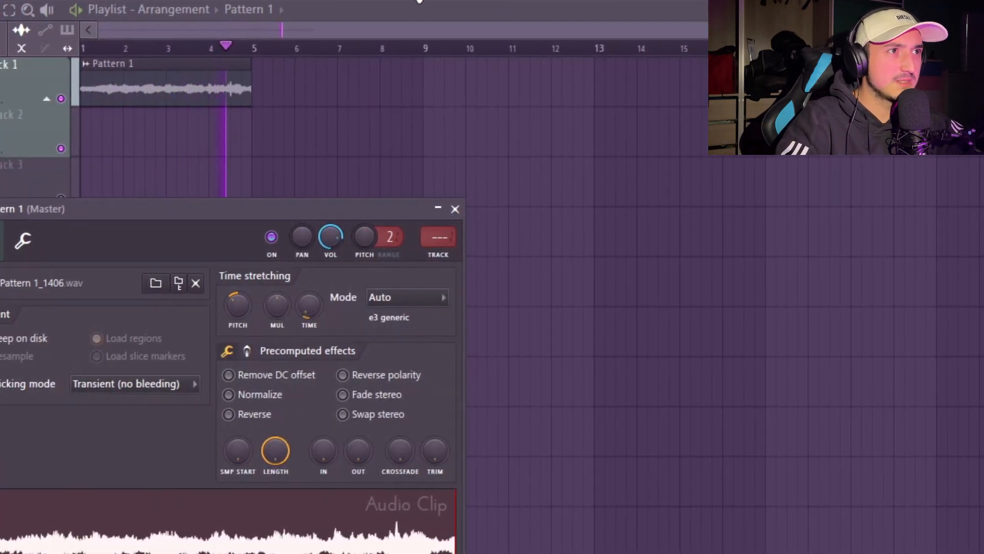
left_click(428, 0)
left_click(256, 414)
key("space")
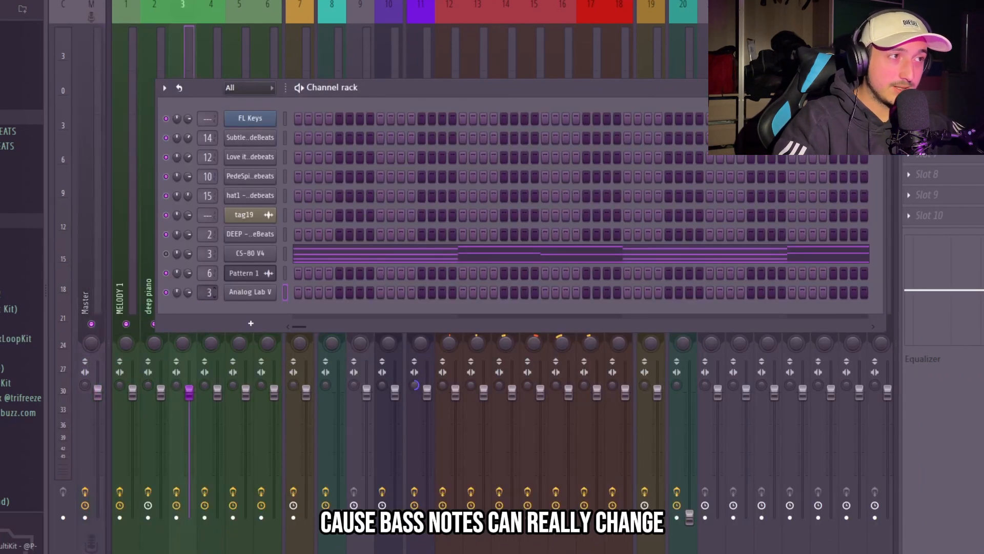
Open the piano roll for Analog Lab V, place a one-bar B3 bass note in bar 1 and listen to it.
right_click(262, 296)
left_click(317, 292)
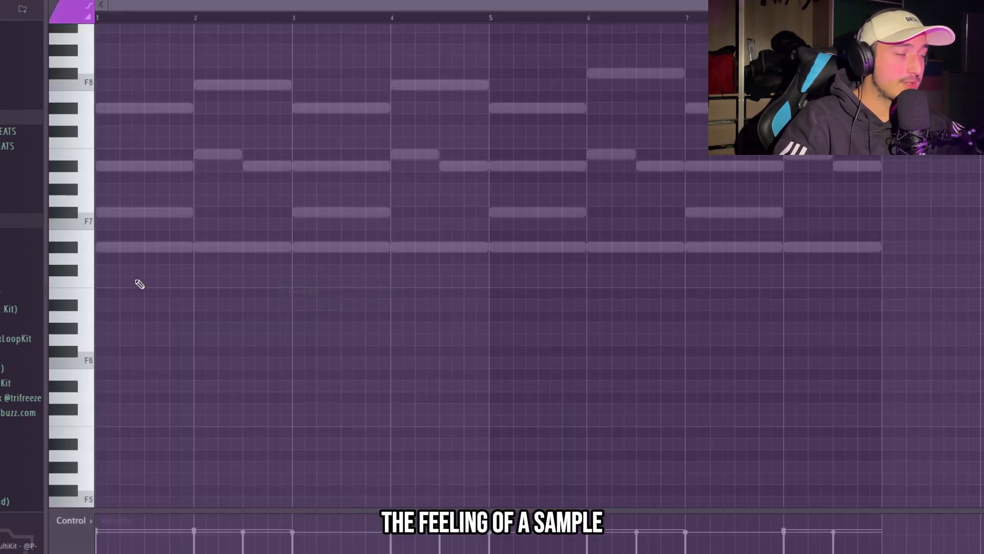
key("ctrl+Down")
key("ctrl+Down")
key("ctrl+Down")
key("ctrl+Down")
key("ctrl+Up")
key("space")
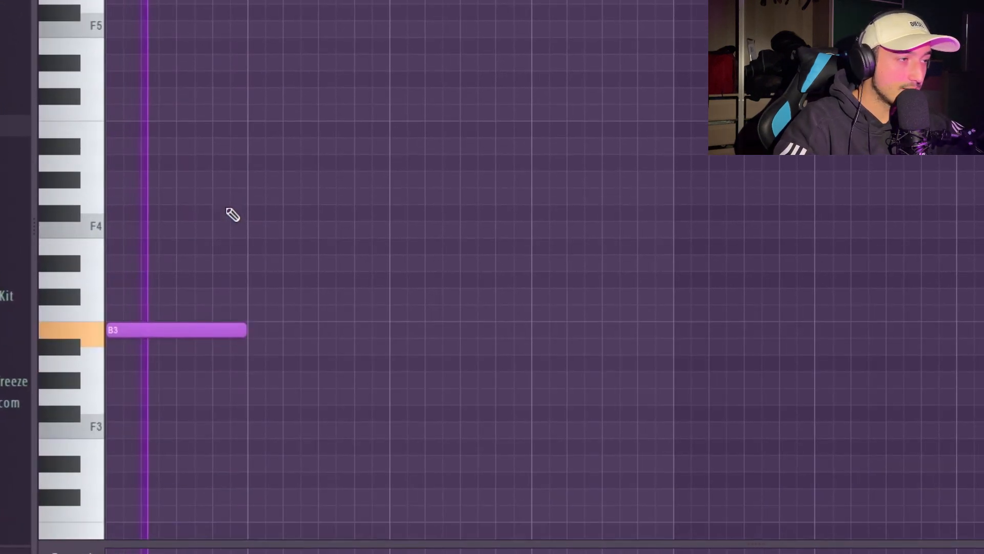
Try the bass note in lower octaves and settle it at B2.
key("space")
key("ctrl+Down")
key("ctrl+Down")
key("space")
key("space")
key("ctrl+Up")
key("space")
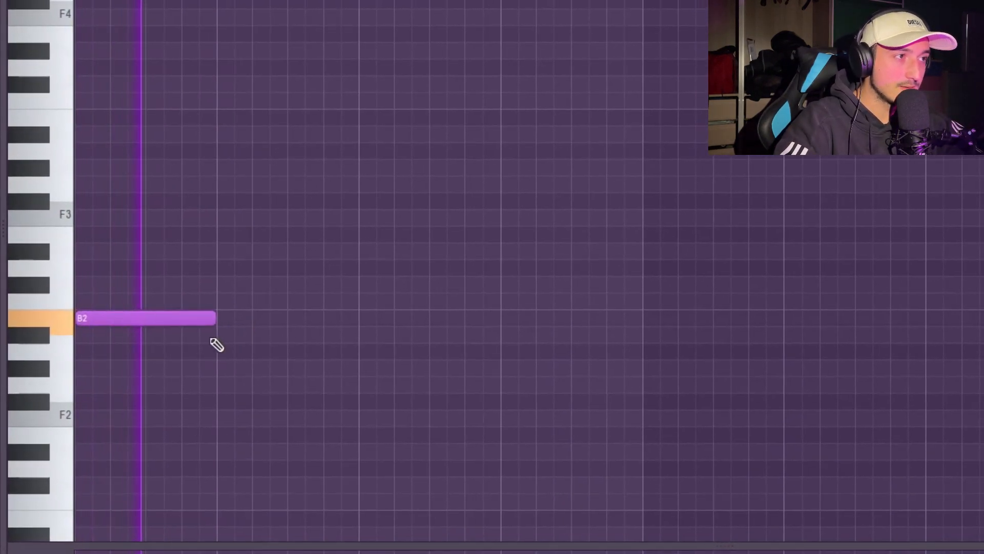
Extend the B2 bass note to two bars and duplicate it three times to fill eight bars.
left_click_drag(206, 325, 347, 326)
key("space")
key("space")
key("ctrl+a")
key("ctrl+b")
key("ctrl+b")
key("ctrl+b")
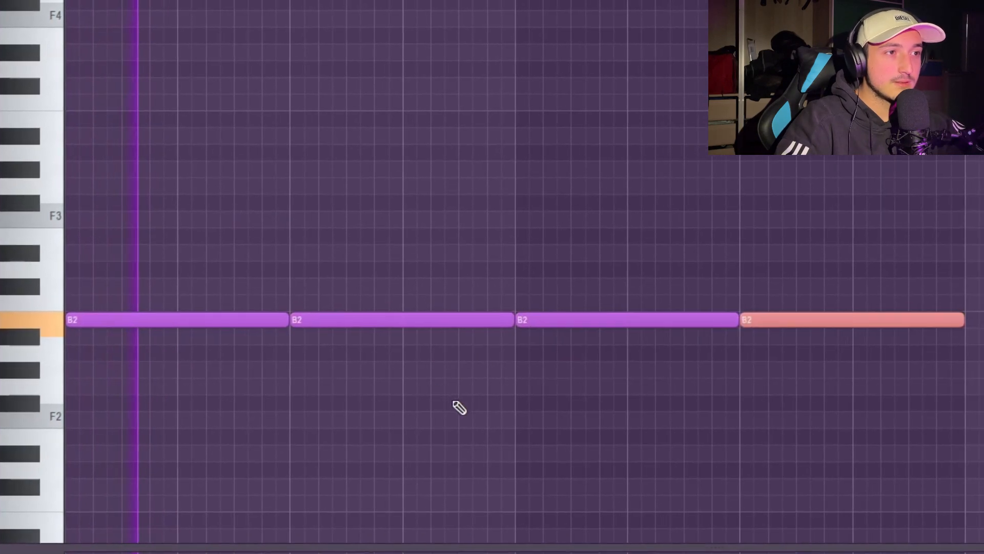
Delete the second B2 bass note and place a two-bar D3 note starting halfway through bar 4.
right_click(417, 317)
left_click(429, 281)
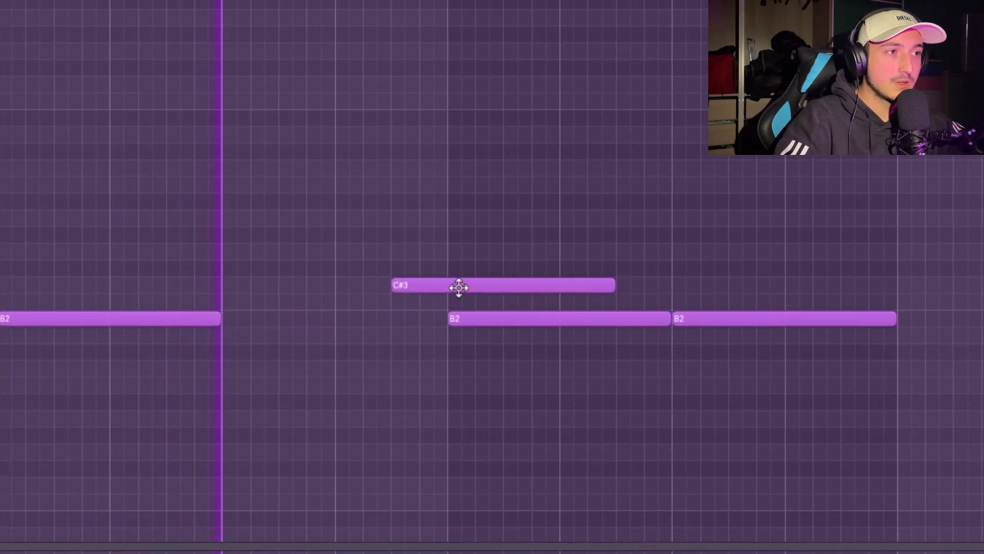
left_click_drag(493, 287, 442, 267)
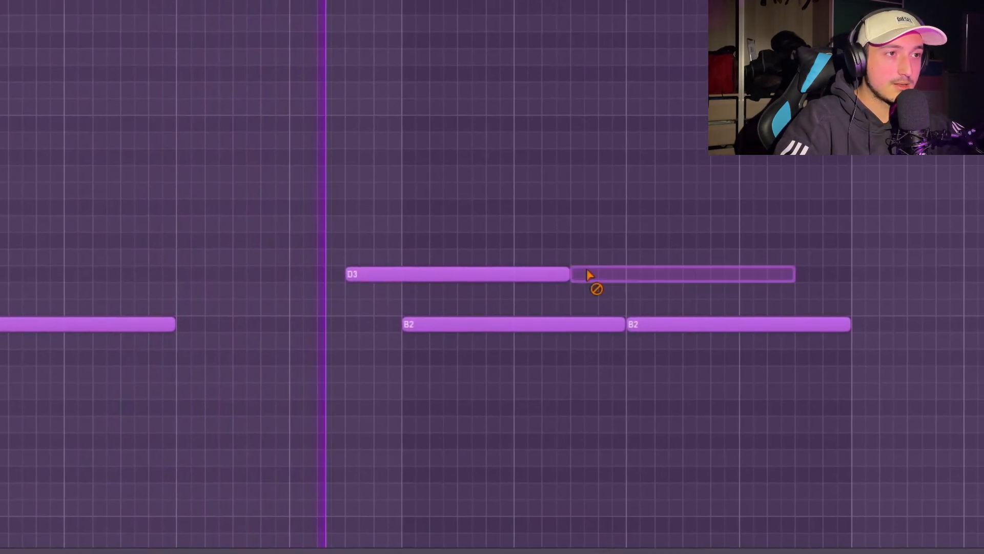
Shorten the D3 bass note to half a bar so it ends at bar 5, and play back the bass line.
left_click_drag(539, 290, 375, 290)
key("ctrl+a")
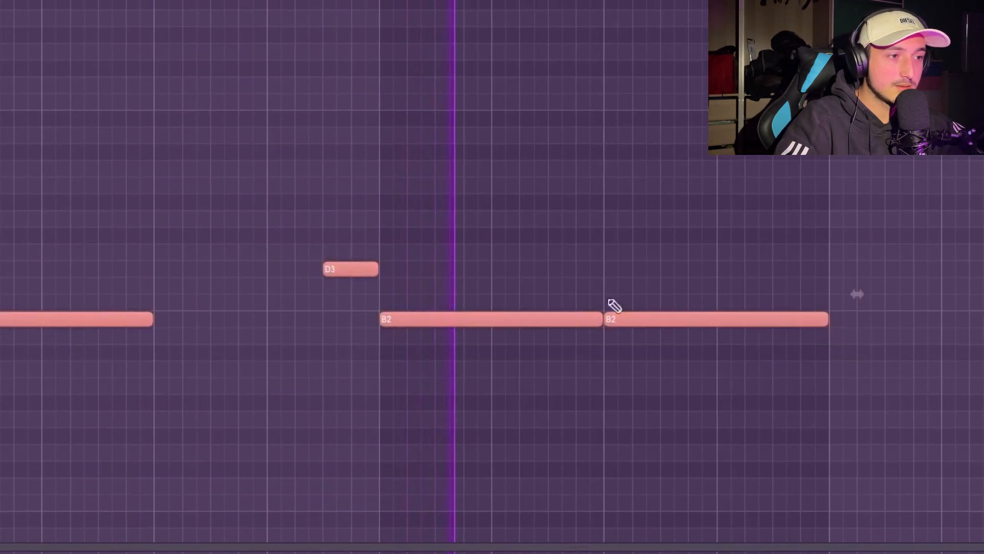
key("space")
key("space")
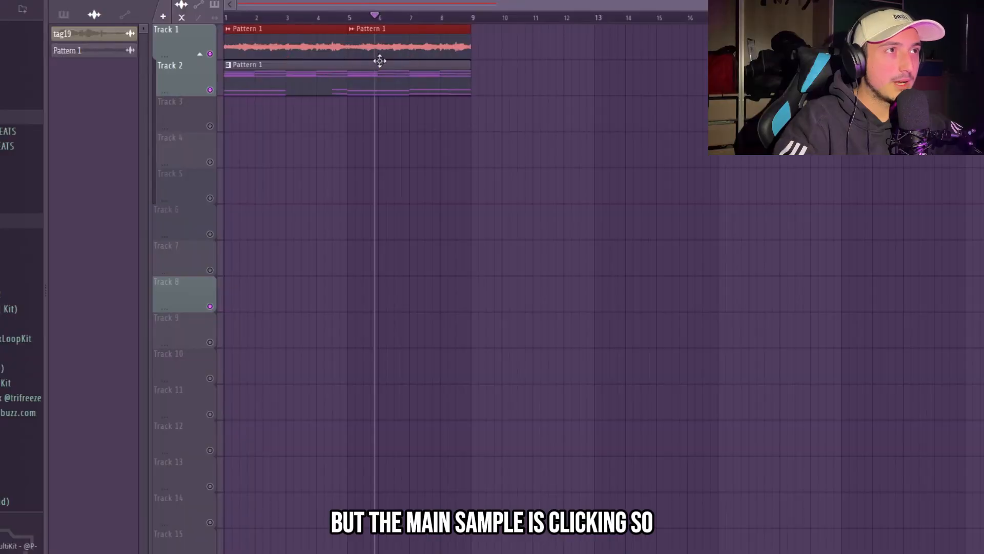
Add a short fade-in to the start of the second audio clip at bar 5 and play the arrangement.
double_click(378, 85)
left_click(276, 260)
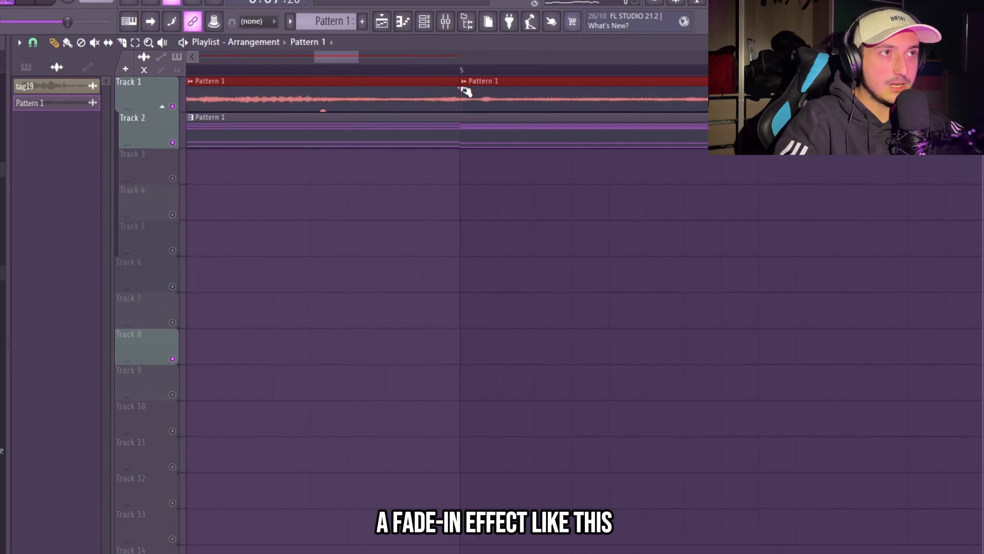
key("space")
scroll(606, 134, "down", 8)
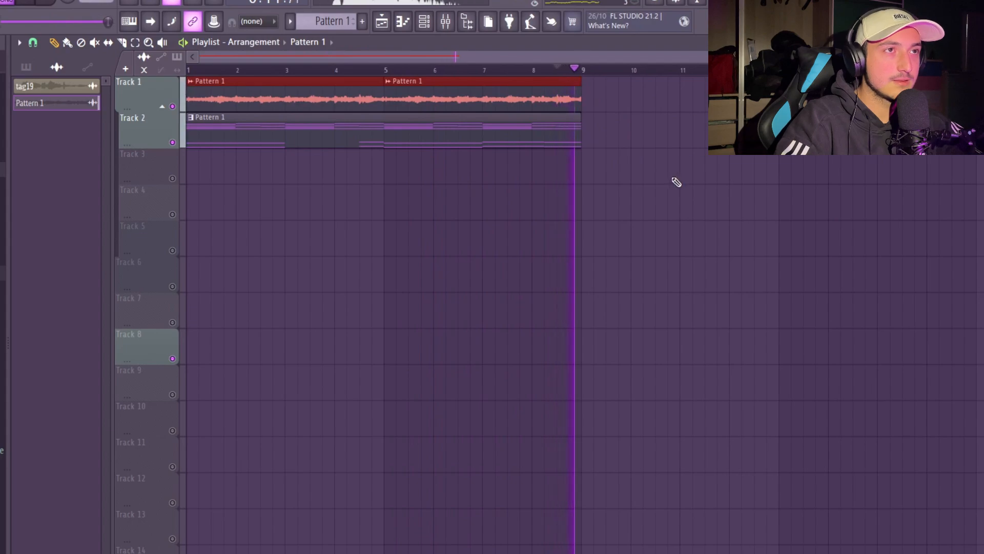
Open the mixer and examine the Fruity Stereo Shaper and Fruity Parametric EQ 2 effects on the BUS MELODIES track.
left_click(423, 22)
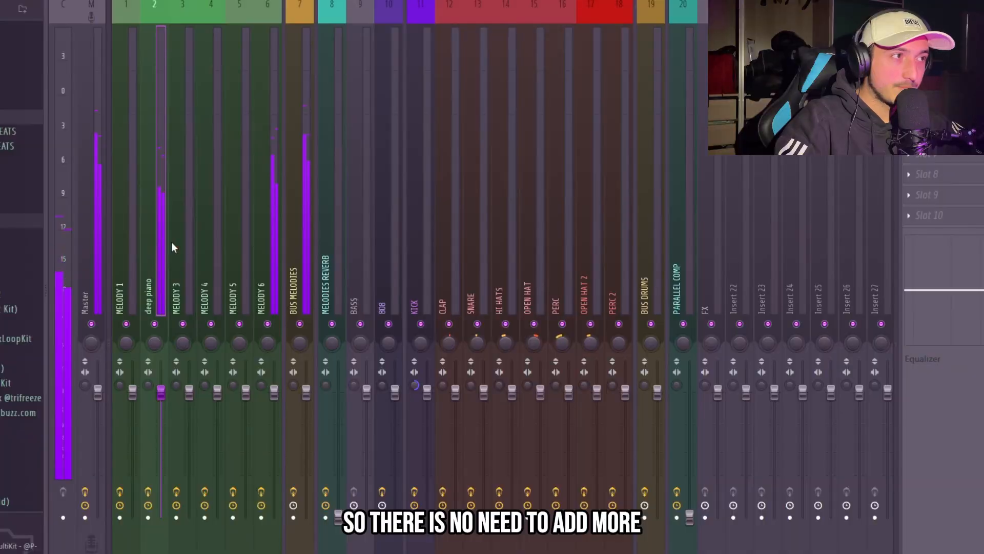
key("space")
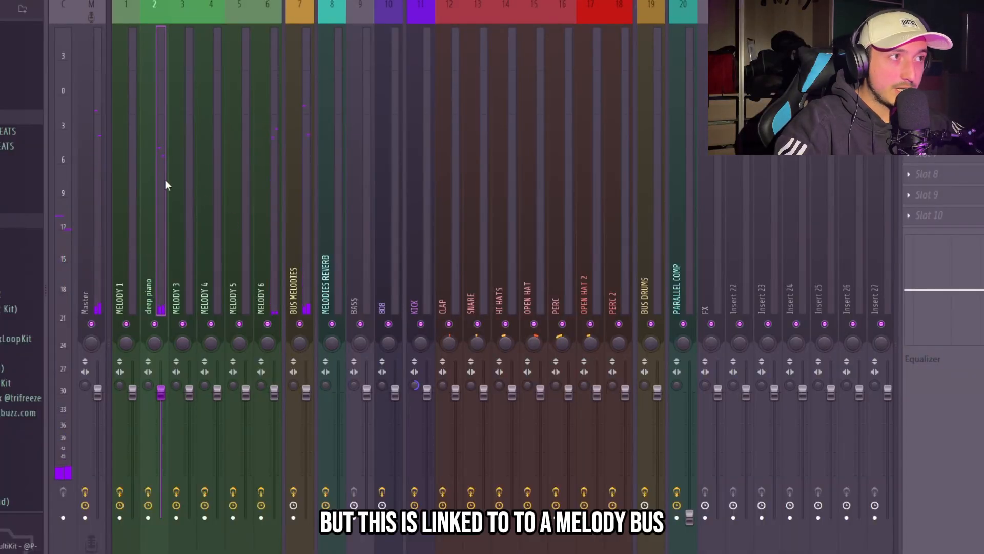
left_click(311, 208)
left_click(946, 31)
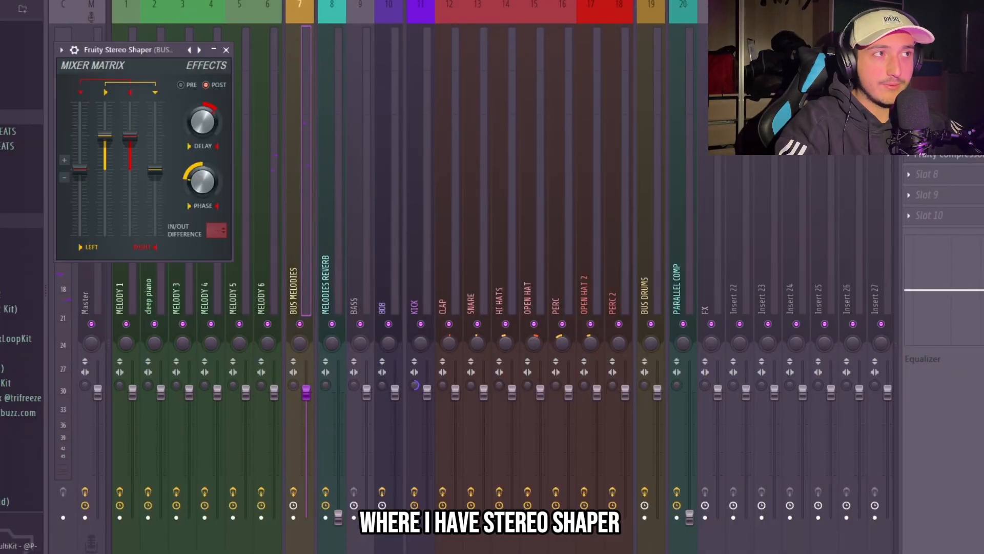
left_click(945, 31)
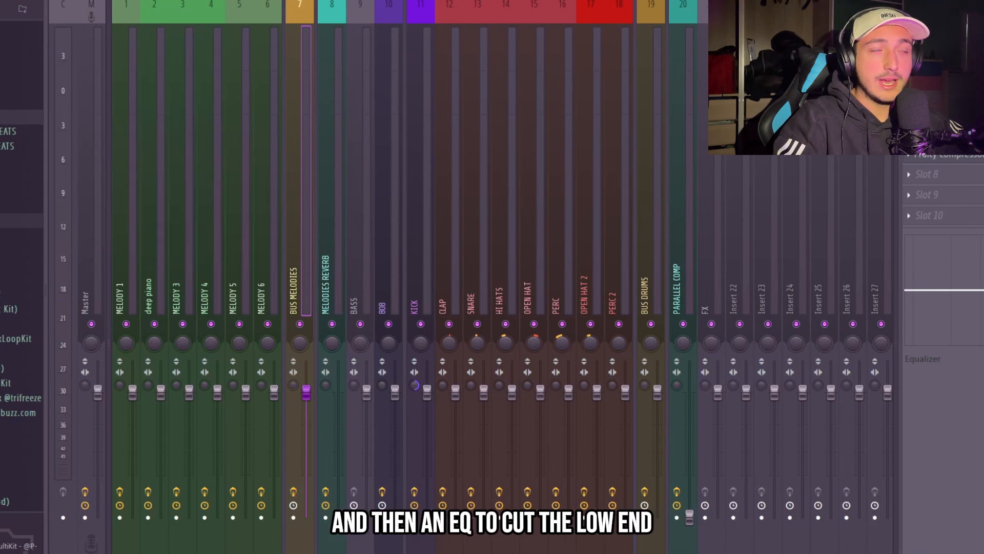
left_click(946, 52)
key("space")
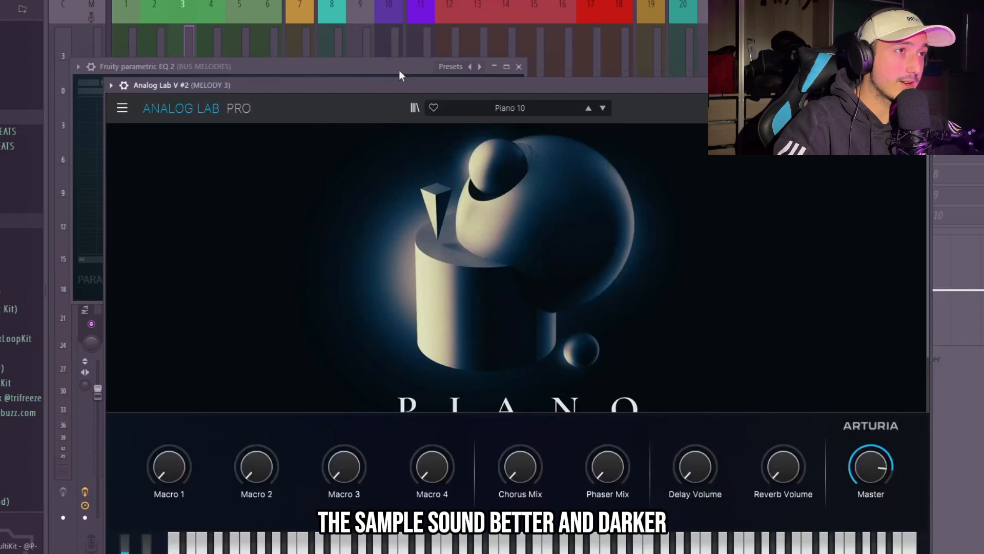
Load the Choir preset from the Cryptic - Analog Bank in the Analog Lab V instance on MELODY 3.
left_click(415, 108)
left_click(154, 219)
left_click(313, 226)
scroll(390, 280, "up", 10)
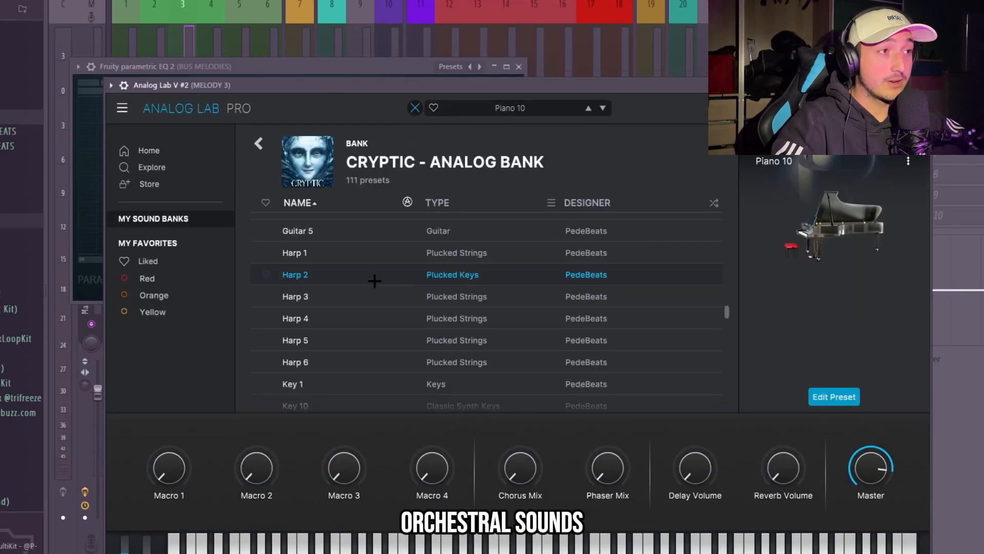
scroll(371, 278, "up", 15)
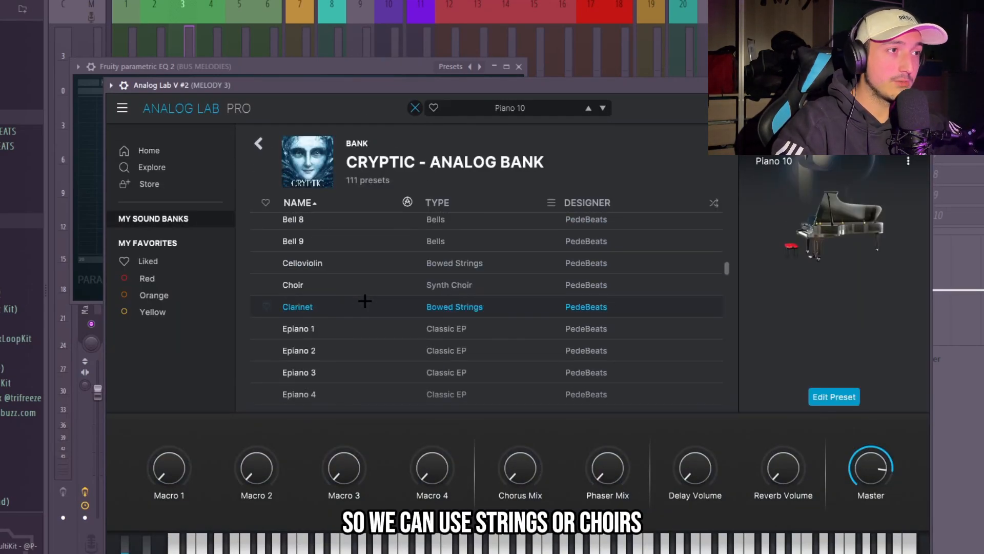
scroll(367, 299, "down", 3)
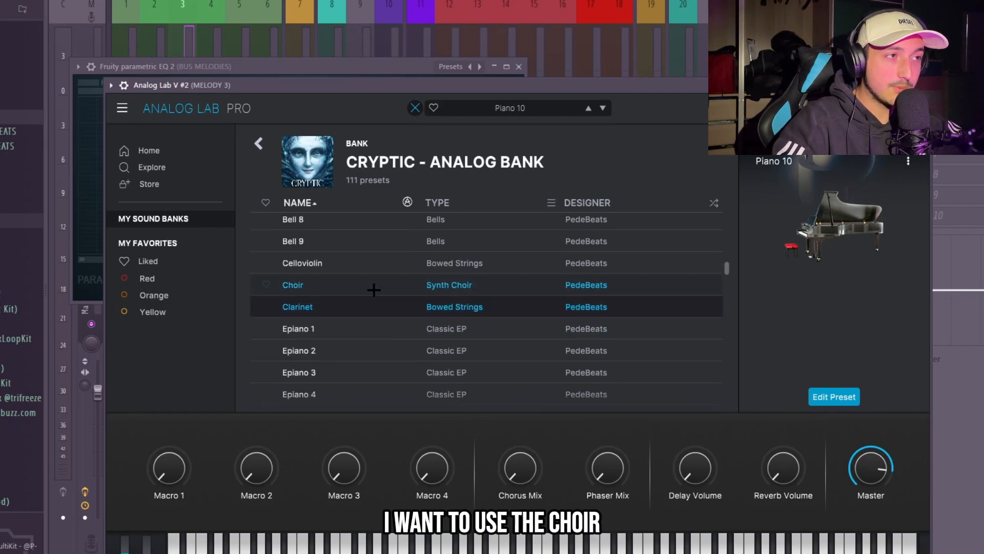
left_click(373, 289)
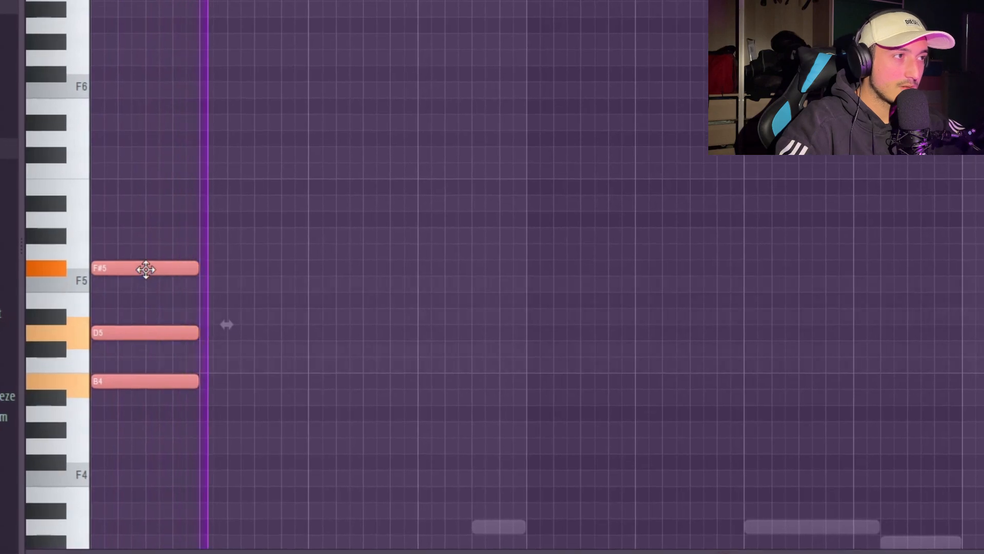
left_click_drag(144, 271, 469, 282)
key("space")
key("space")
right_click(499, 268)
right_click(469, 334)
right_click(442, 383)
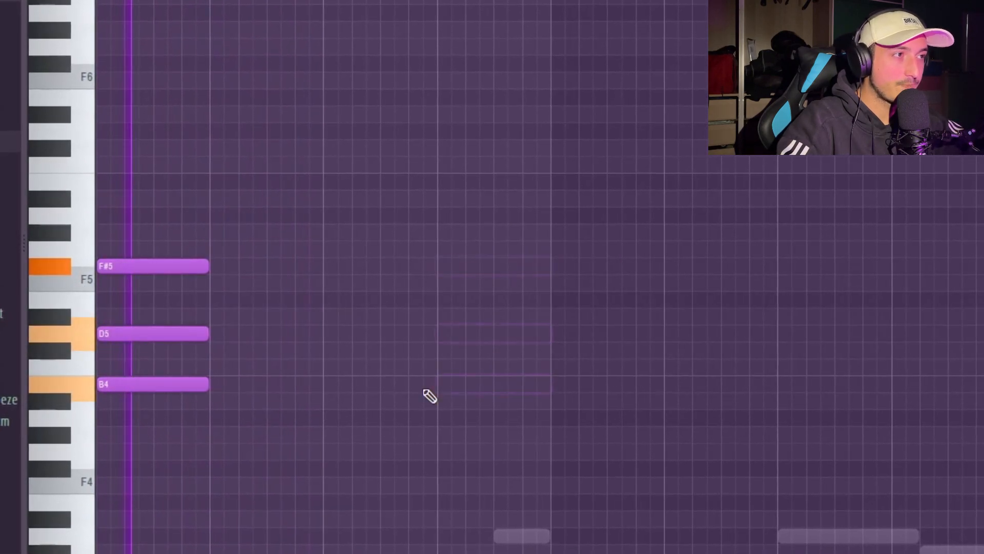
Add a half-bar C#5 at the end of bar 2, repeat the phrase with E5 ending bar 4, and duplicate it to eight bars.
left_click(283, 353)
left_click_drag(370, 362, 295, 374)
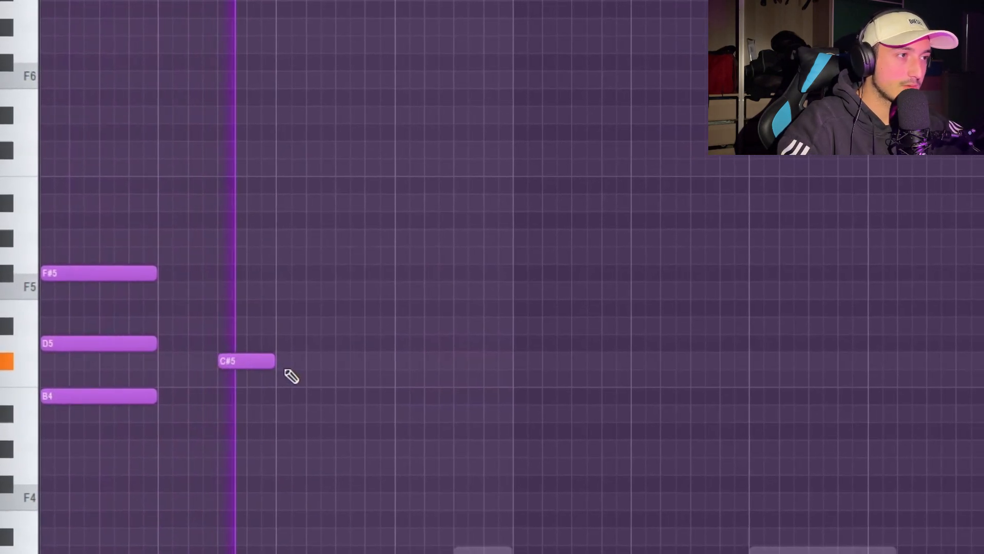
key("ctrl+b")
key("ctrl+d")
left_click_drag(400, 375, 374, 292)
key("ctrl+b")
left_click_drag(947, 402, 62, 148)
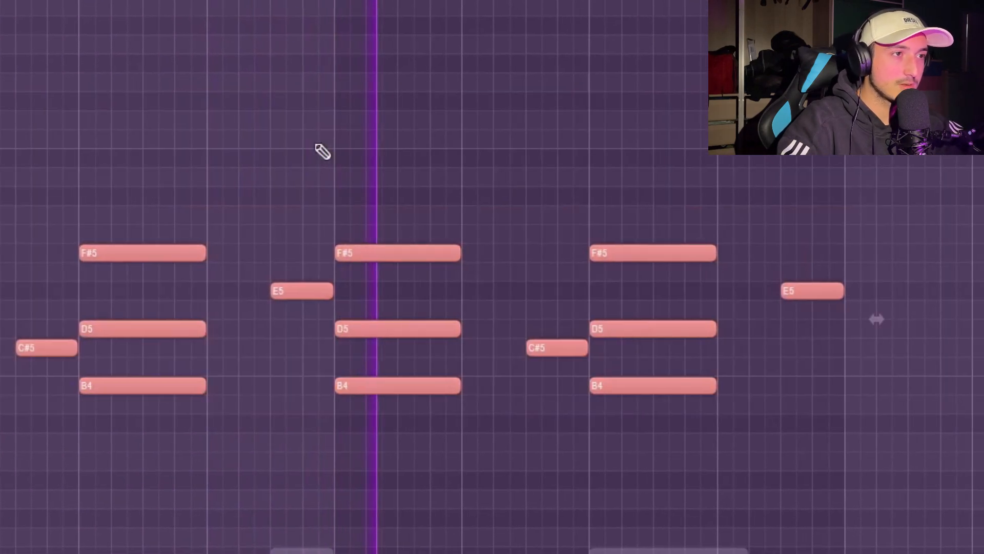
Replace the final E5 choir note with half-bar G5 and F#5 notes filling bar 8.
left_click_drag(918, 413, 61, 169)
left_click(864, 369, "ctrl")
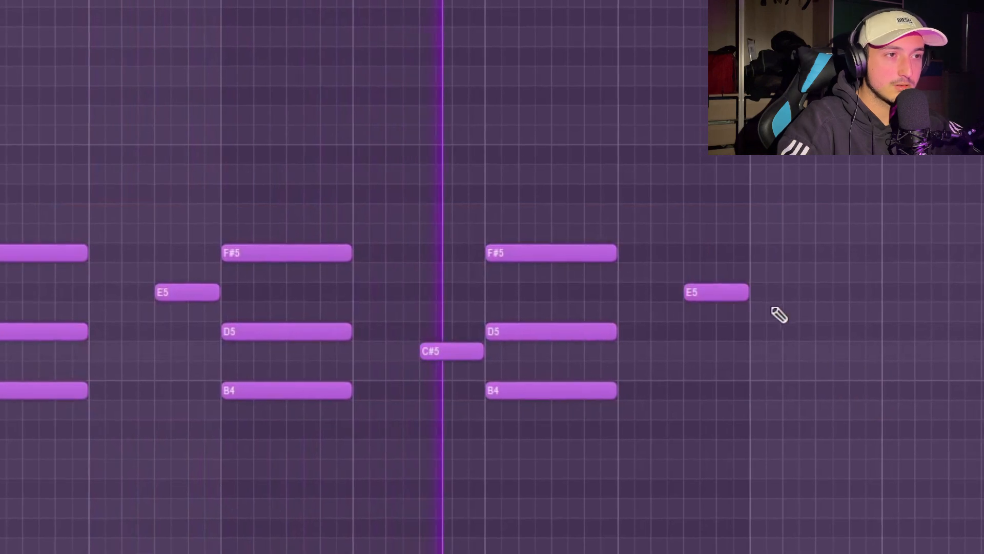
left_click_drag(735, 294, 674, 236)
left_click_drag(519, 236, 502, 233)
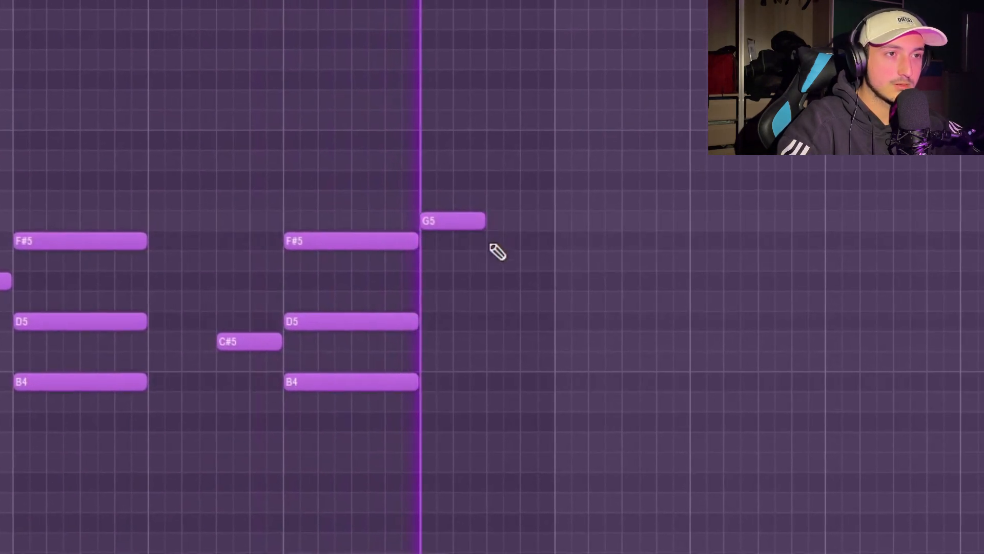
left_click(546, 251)
left_click_drag(982, 464, 123, 221)
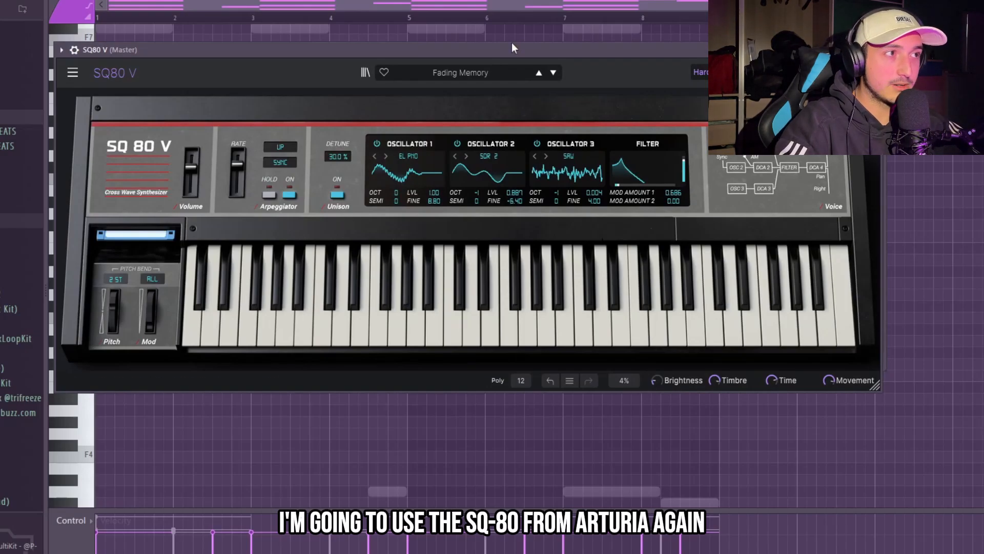
Compose a one-bar quarter-note SQ80 V pattern of B and F#, D, C#, F#, and lower it an octave to B5 and F#6, D6, C#6, F#6.
left_click(465, 79)
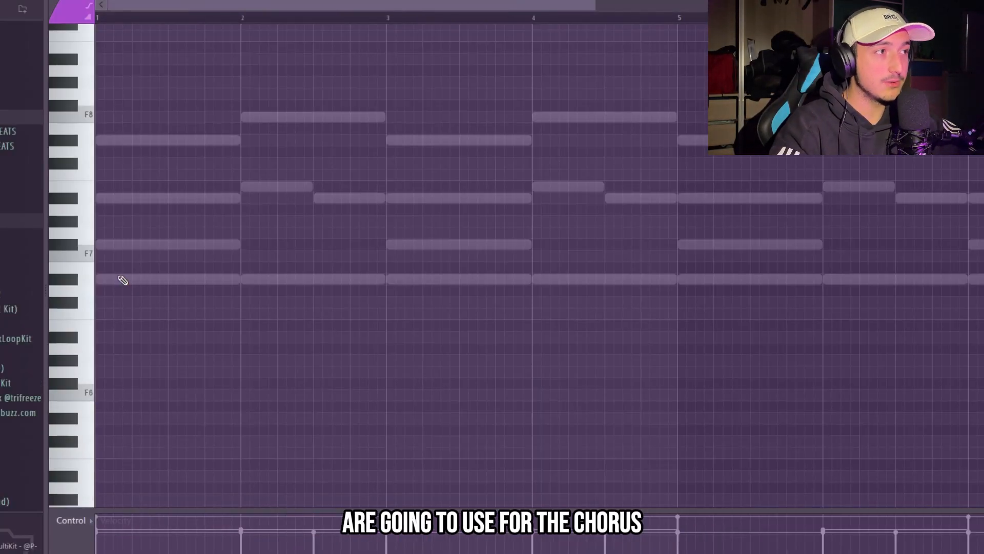
left_click(96, 241)
left_click(131, 293)
key("space")
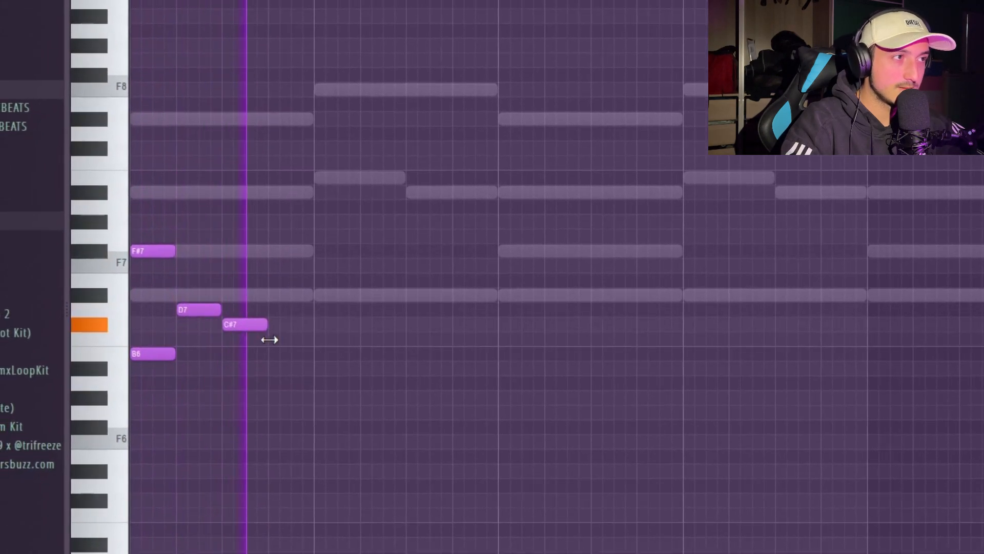
left_click_drag(287, 277, 288, 247)
key("ctrl+Down")
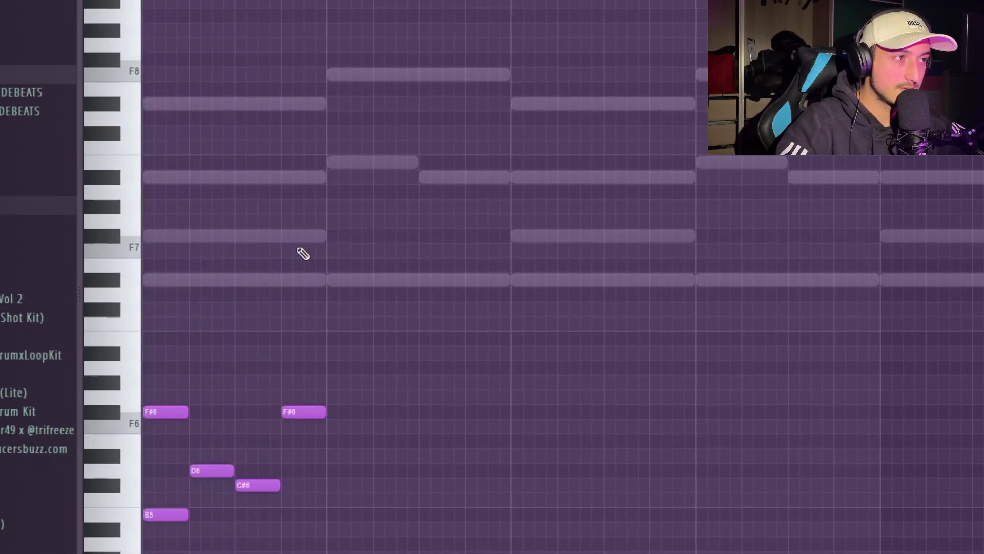
key("space")
Duplicate the one-bar SQ80 V pattern until it fills eight bars, undoing the surplus ninth copy.
scroll(292, 261, "down", 4)
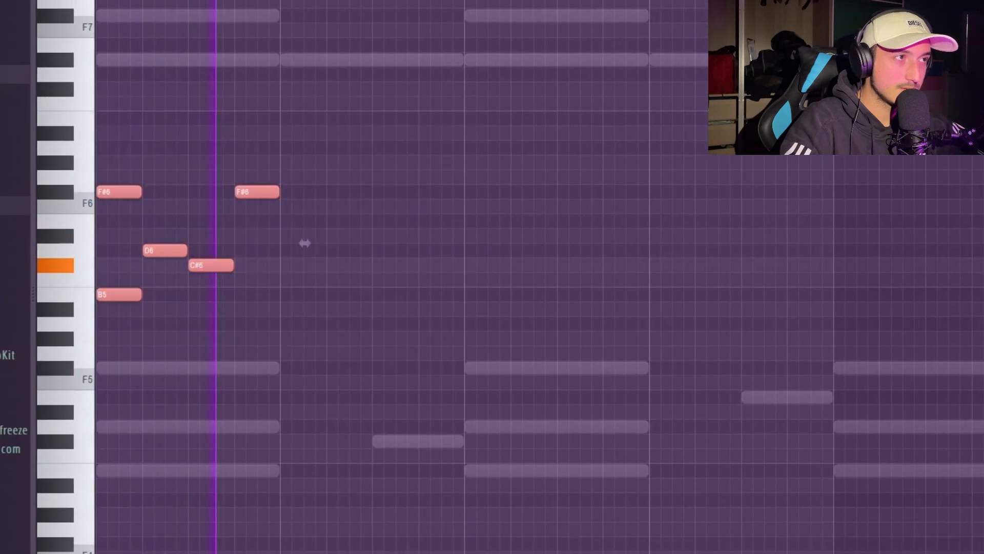
key("ctrl+b")
key("ctrl+b")
key("ctrl+b")
key("ctrl+b")
key("ctrl+b")
key("ctrl+b")
key("ctrl+b")
key("ctrl+b")
scroll(374, 359, "down", 4)
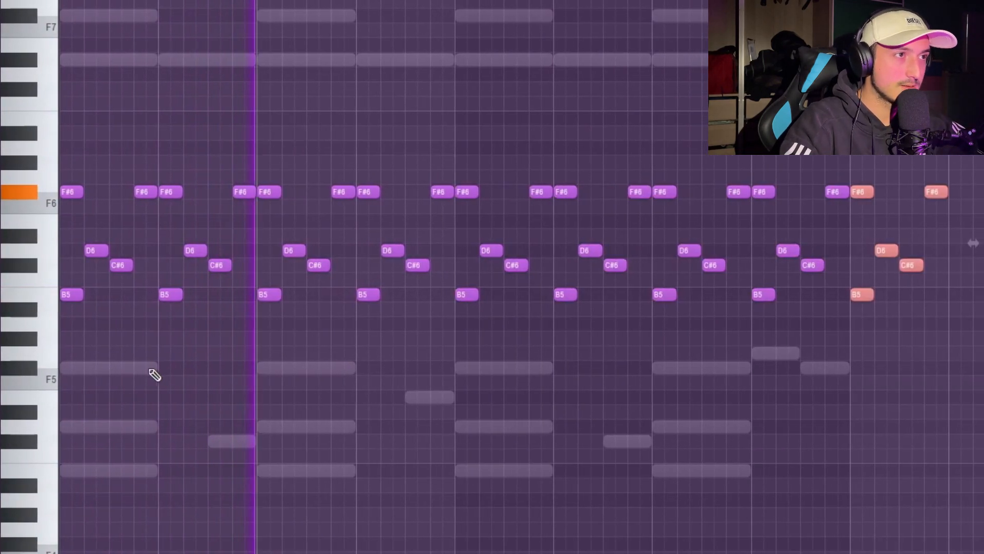
scroll(152, 365, "up", 3)
scroll(382, 414, "down", 2)
key("ctrl+z")
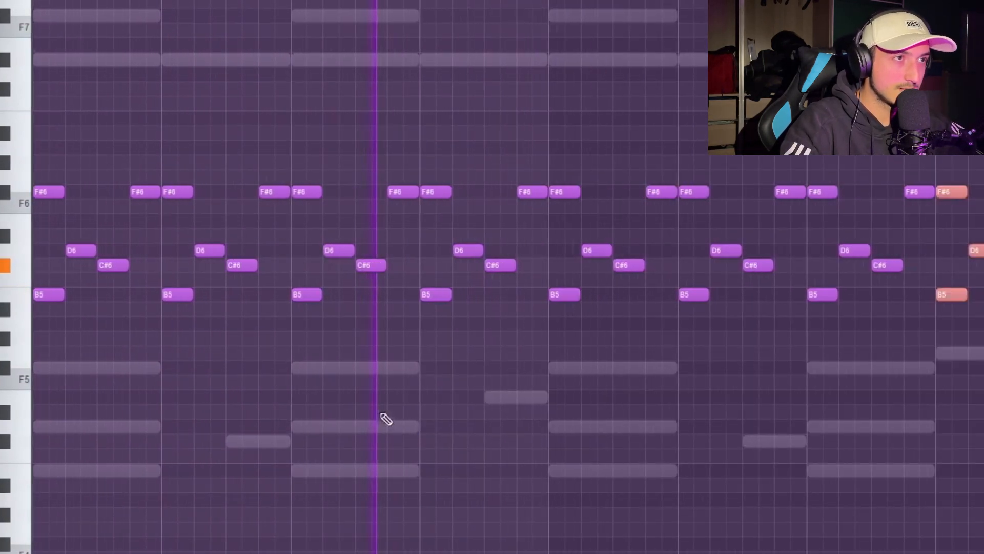
key("ctrl+d")
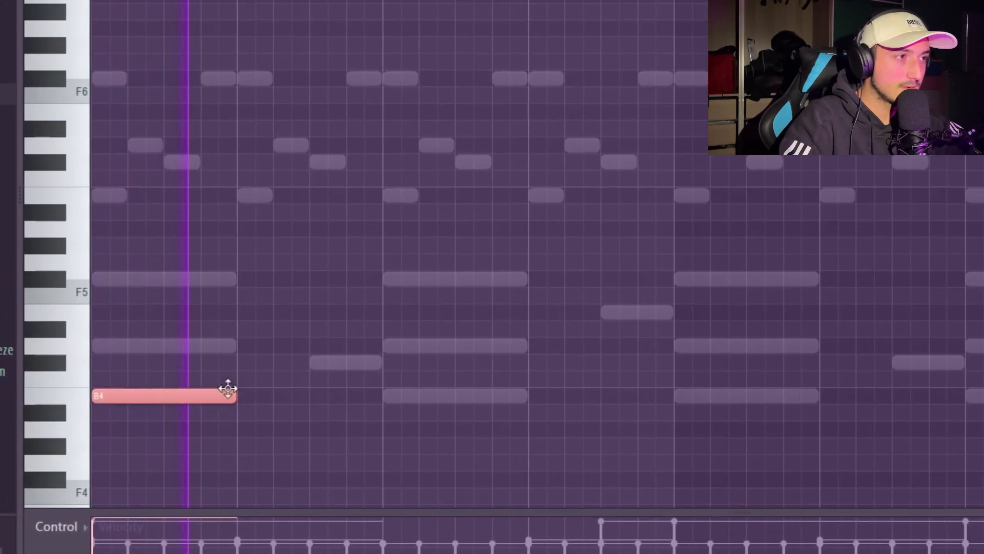
Complete the one-bar B4, D5 and C#5 melody over bars 1 to 3 and copy it to bars 5 to 7.
left_click(376, 279)
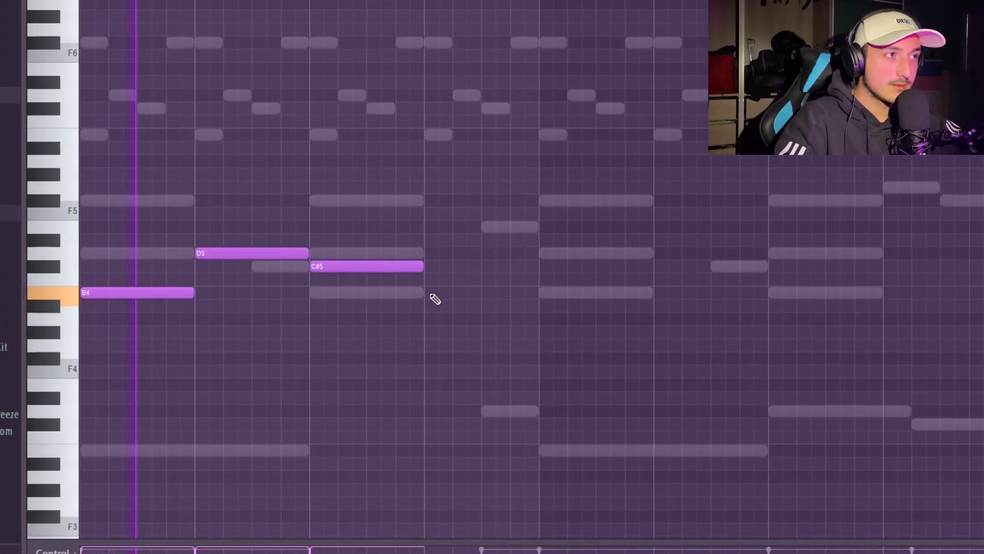
left_click_drag(630, 355, 204, 220)
left_click_drag(578, 349, 58, 164)
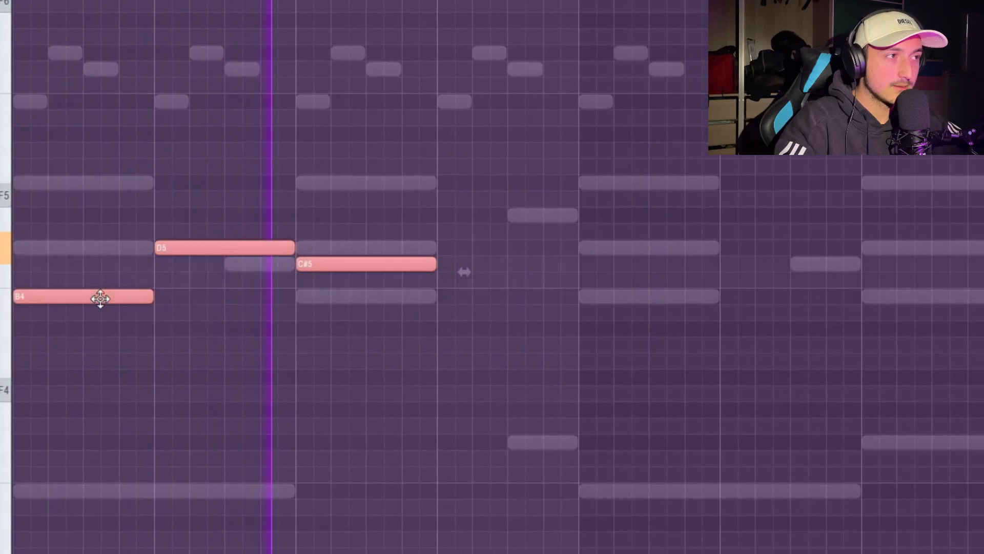
mouse_move(139, 297)
left_mouse_down()
mouse_move(676, 327)
mouse_move(625, 340)
mouse_move(633, 348)
left_mouse_up()
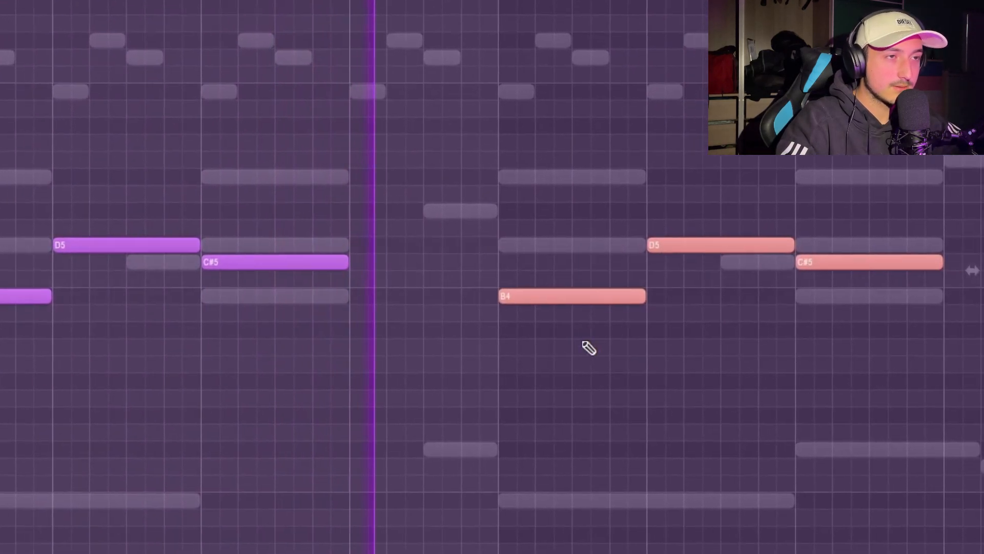
left_click(972, 328, "ctrl")
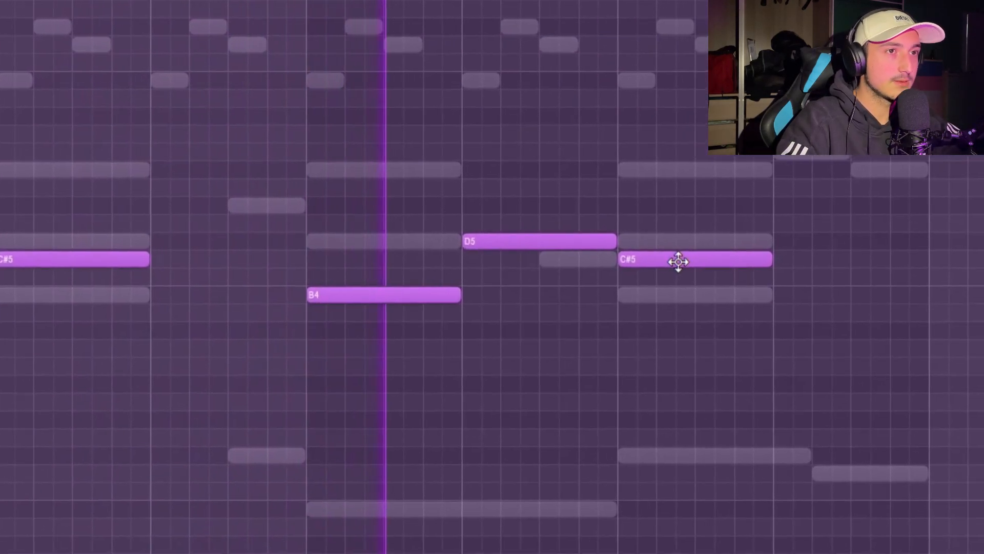
Replace the copied C#5 with a half-bar G5 in bar 7, followed by half-bar F#5, D5 and C#5 notes through bar 8.
left_click_drag(742, 253, 624, 177)
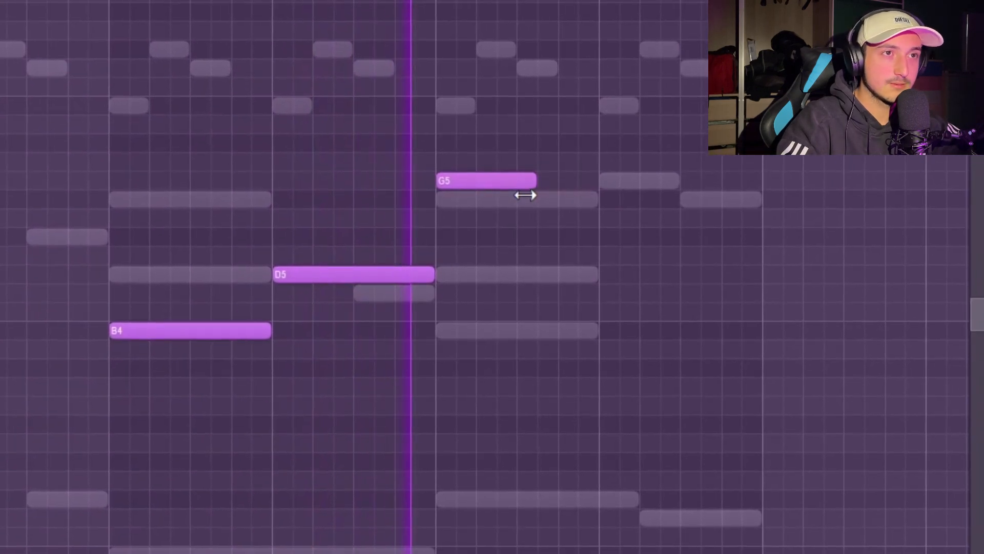
left_click(630, 179)
left_click(606, 259)
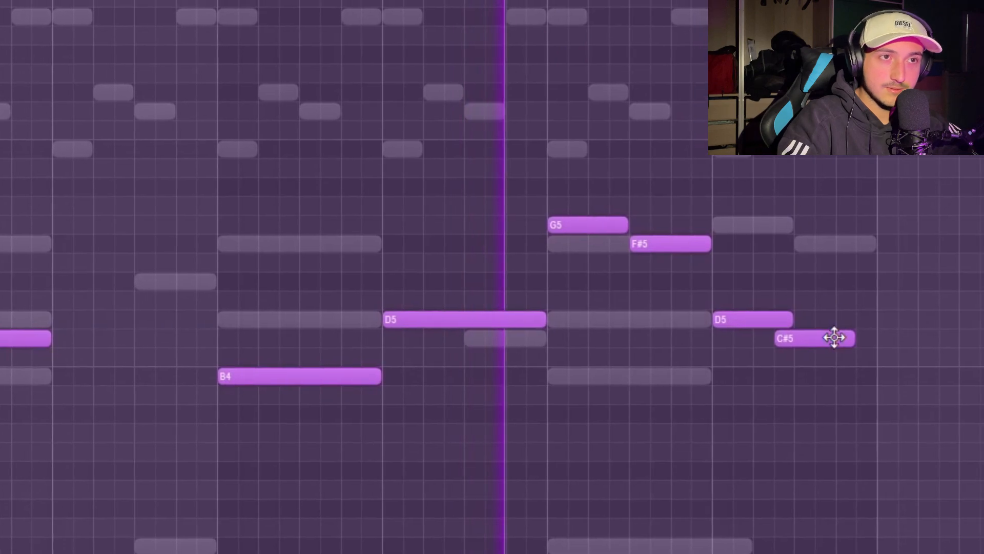
left_click_drag(719, 261, 740, 267)
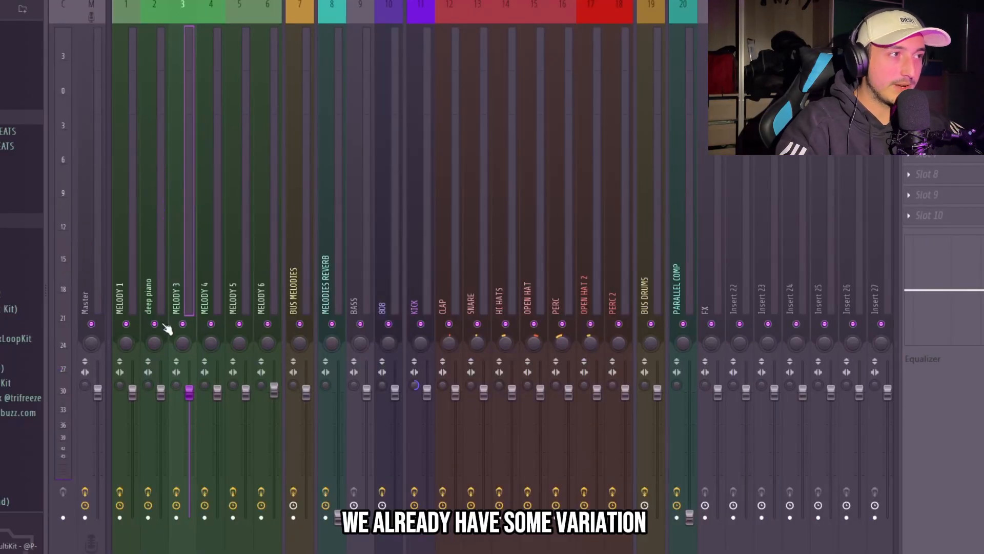
Lower the deep piano and MELODY 3 track volumes and pan MELODY 3 to the left.
left_click(161, 287)
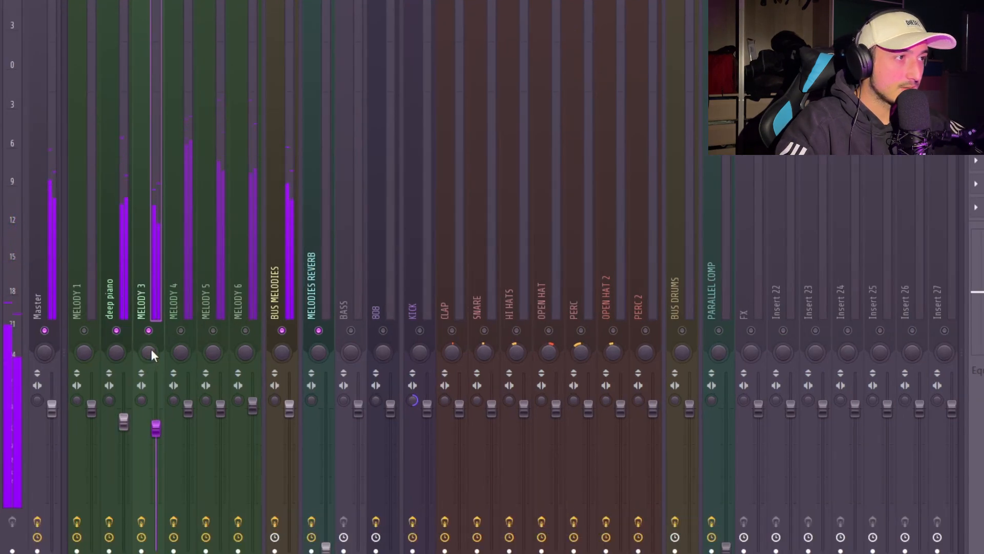
scroll(151, 349, "down", 5)
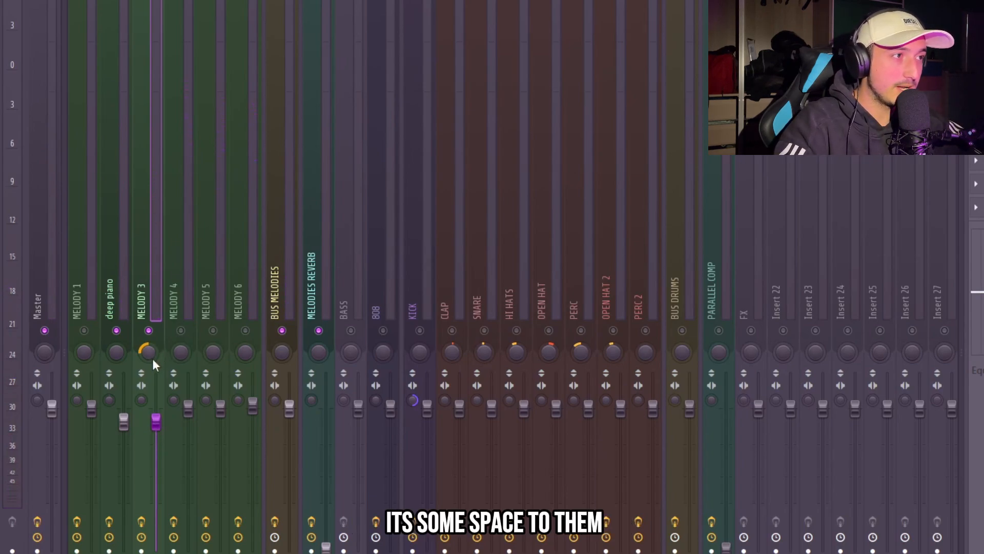
Lower the MELODY 4, MELODY 5, MELODY 6 and BUS MELODIES volumes and pan MELODY 4 to the right.
key("space")
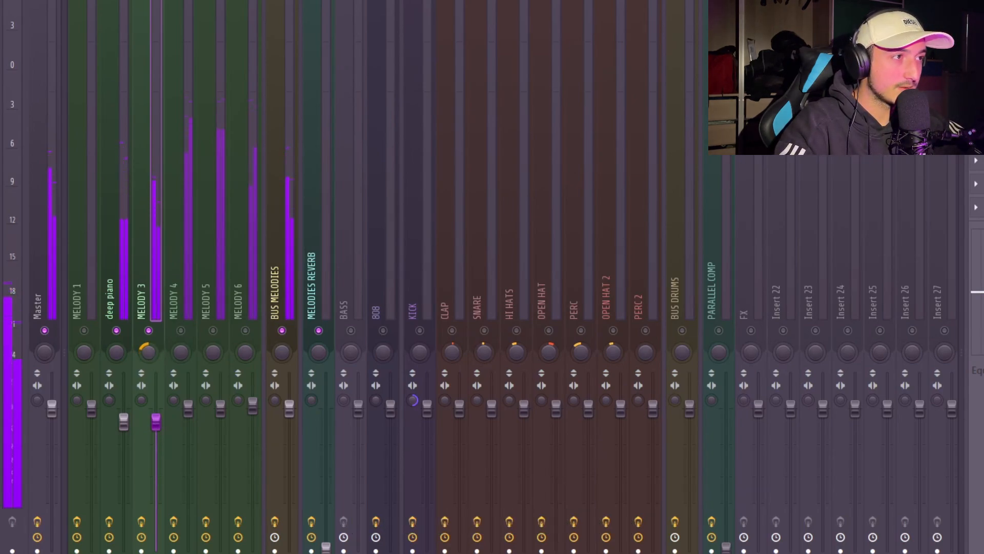
left_click(183, 406)
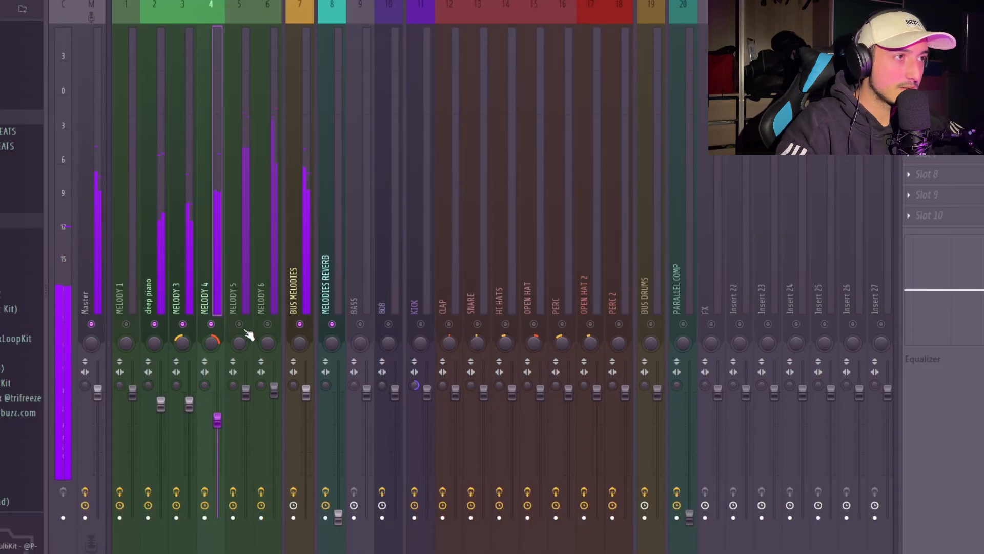
left_click(232, 282)
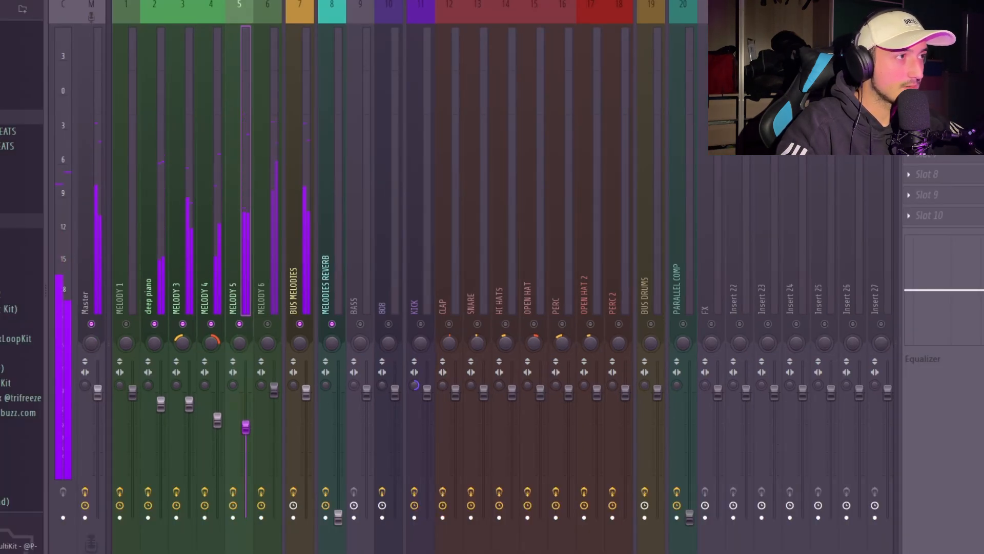
left_click(279, 242)
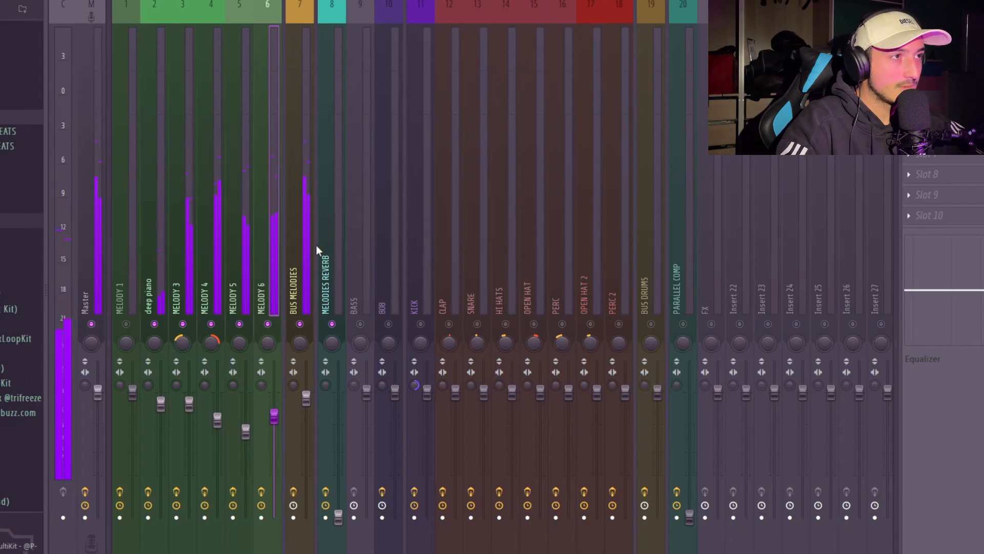
left_click(305, 228)
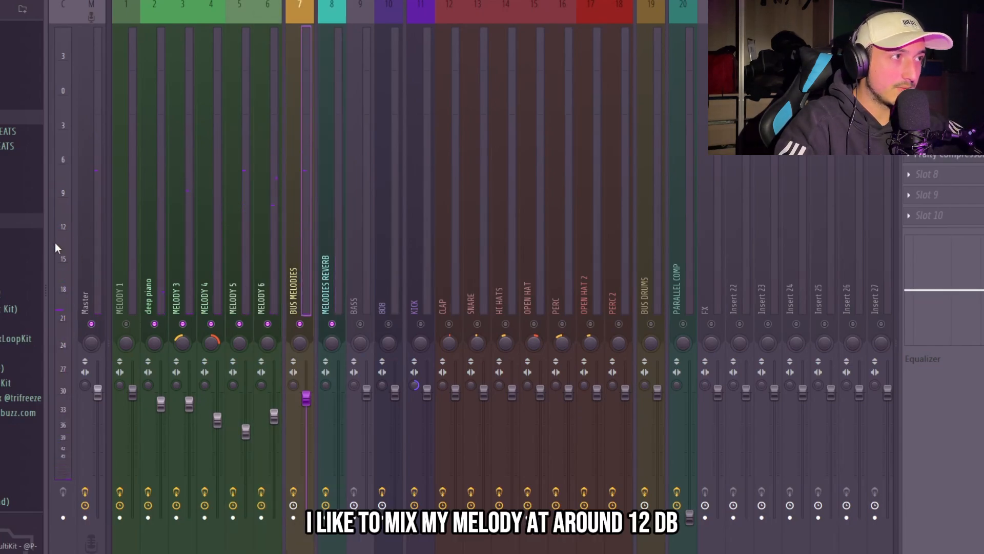
key("space")
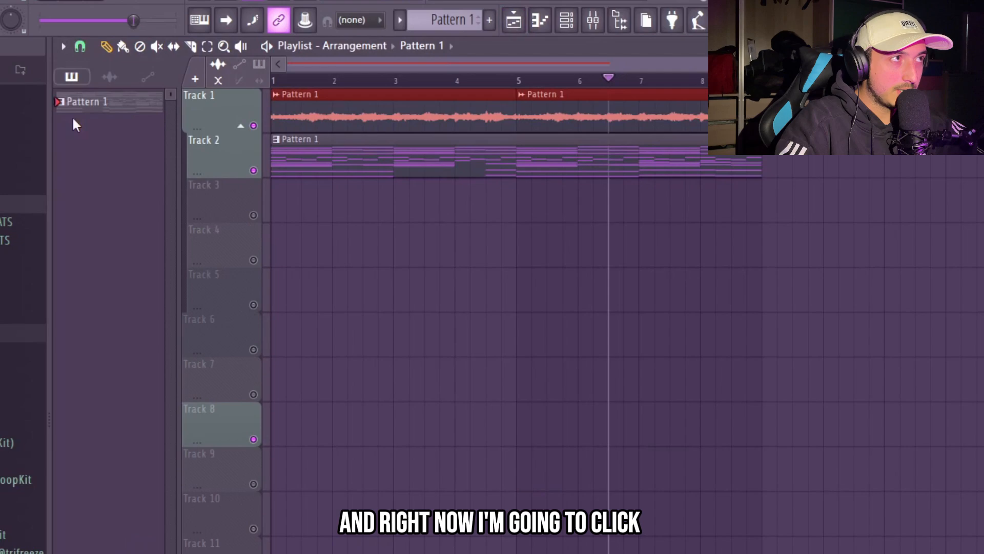
Split Pattern 1 by channel in the playlist and delete the CS-80 V4 clip from Track 2.
right_click(77, 102)
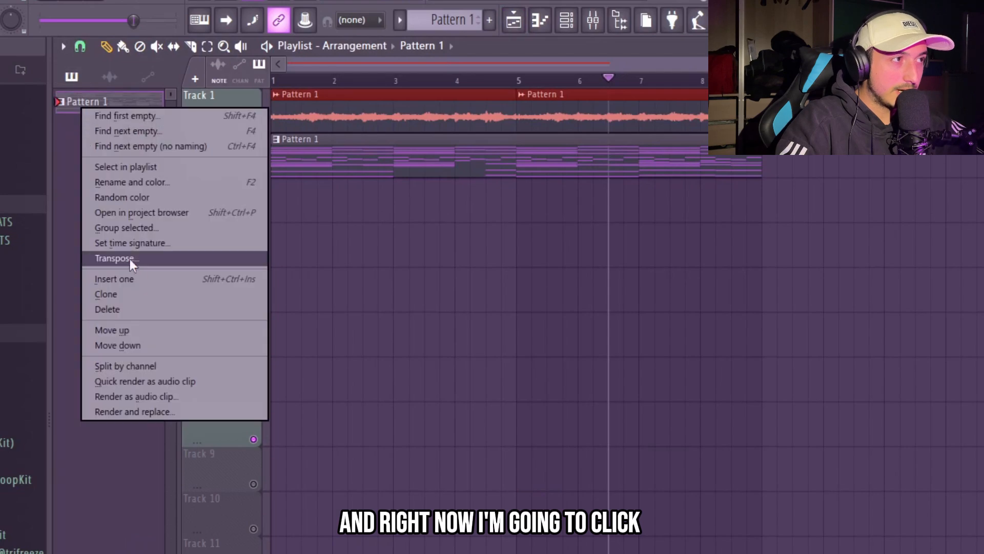
left_click(124, 361)
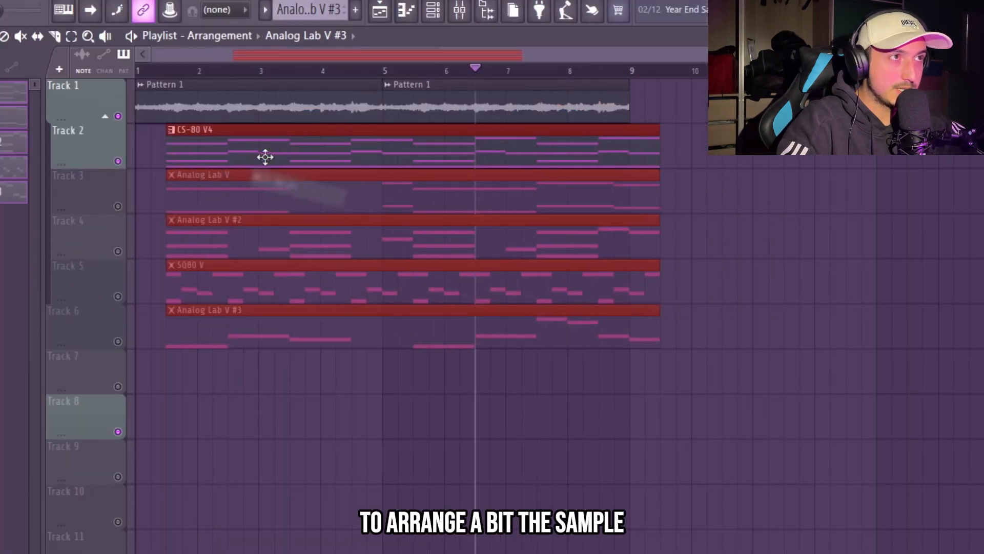
left_click(265, 157)
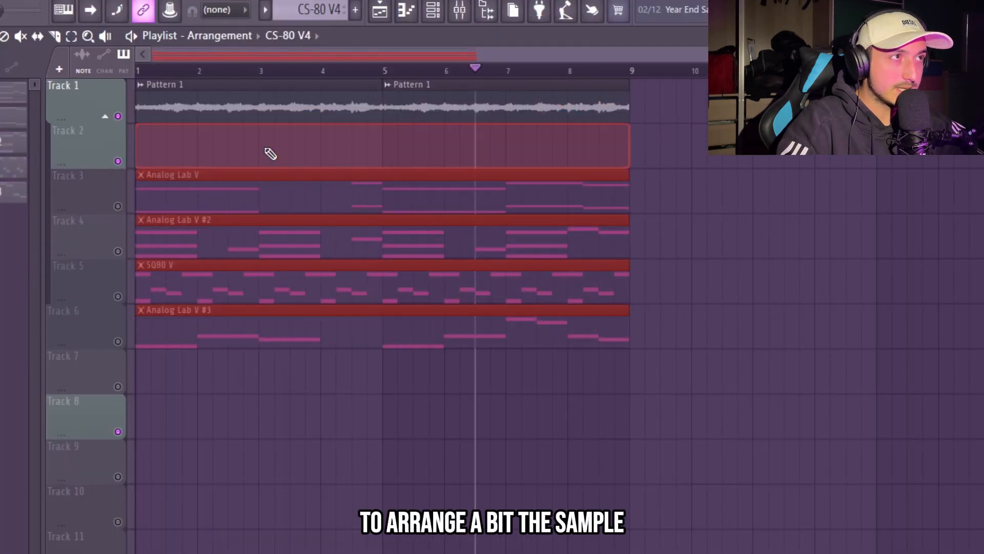
key("Delete")
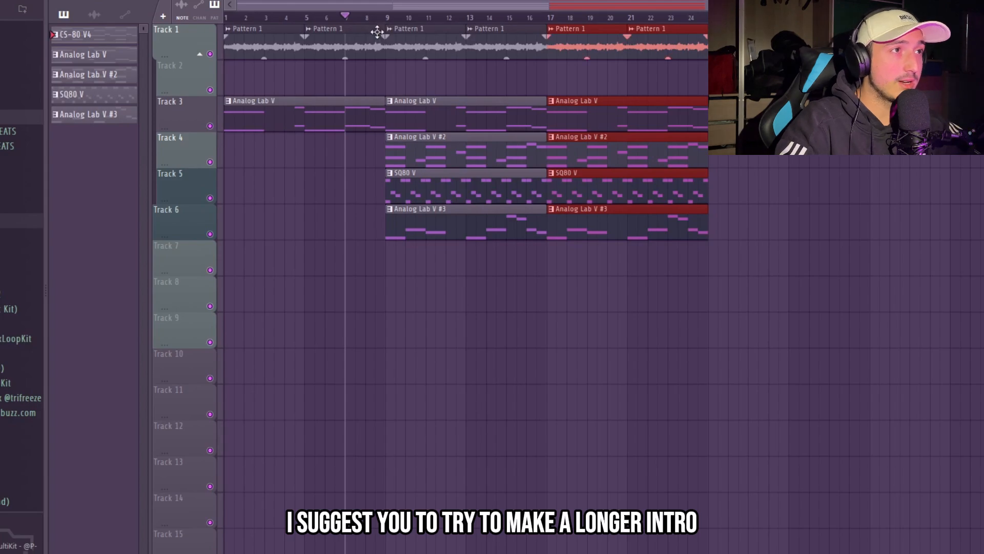
Place a copy of the Analog Lab V #2 clip at bar 1 and delete the SQ80 V clip at bar 9.
left_click_drag(432, 157, 355, 146)
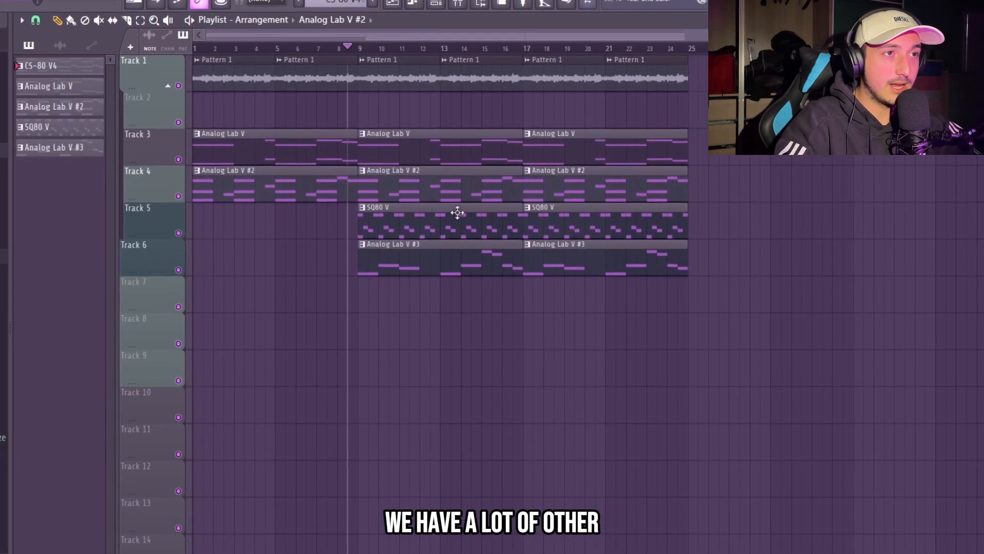
right_click(482, 181)
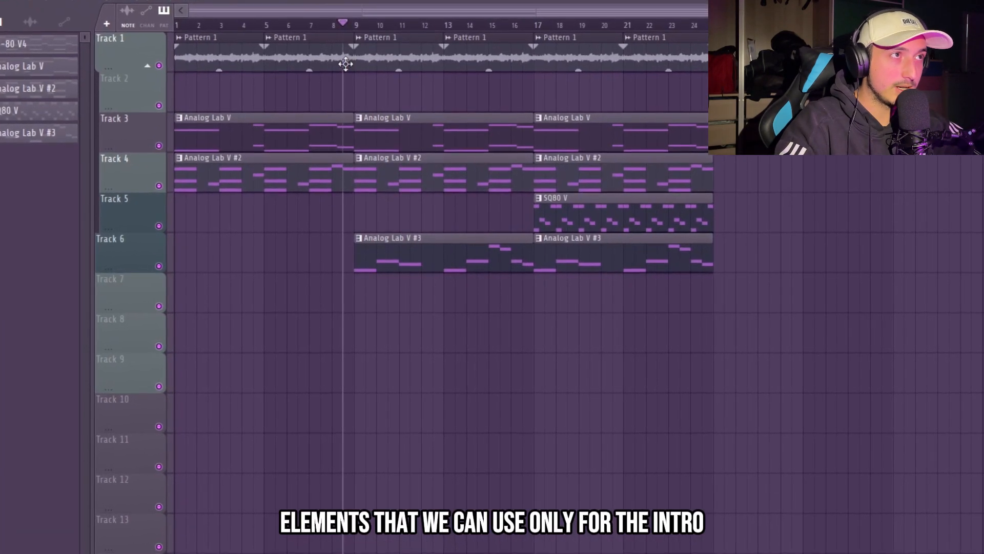
key("space")
Make the Pattern 1 audio clip at bar 9 unique, pitch it down one octave and place a copy at bar 13.
left_click(359, 38)
left_click(394, 173)
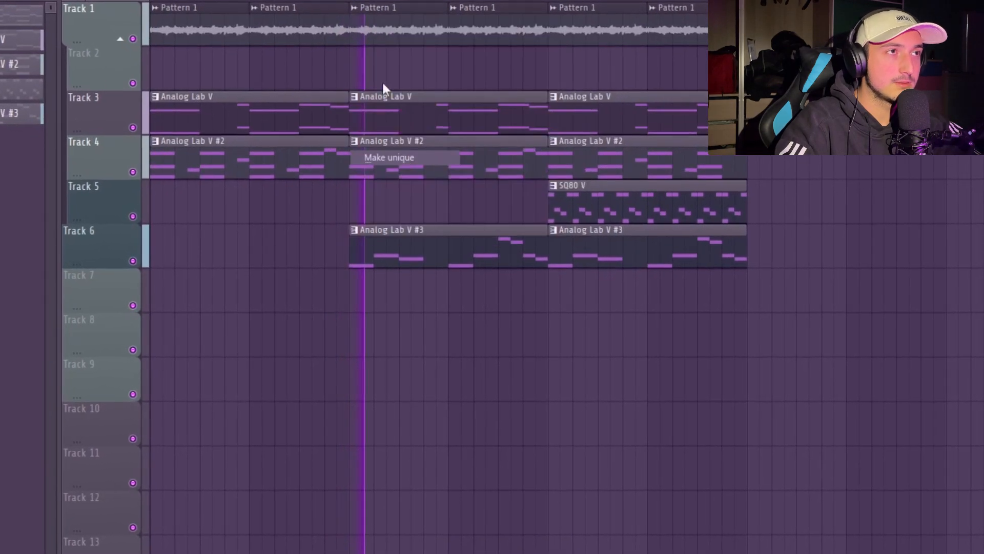
double_click(379, 4)
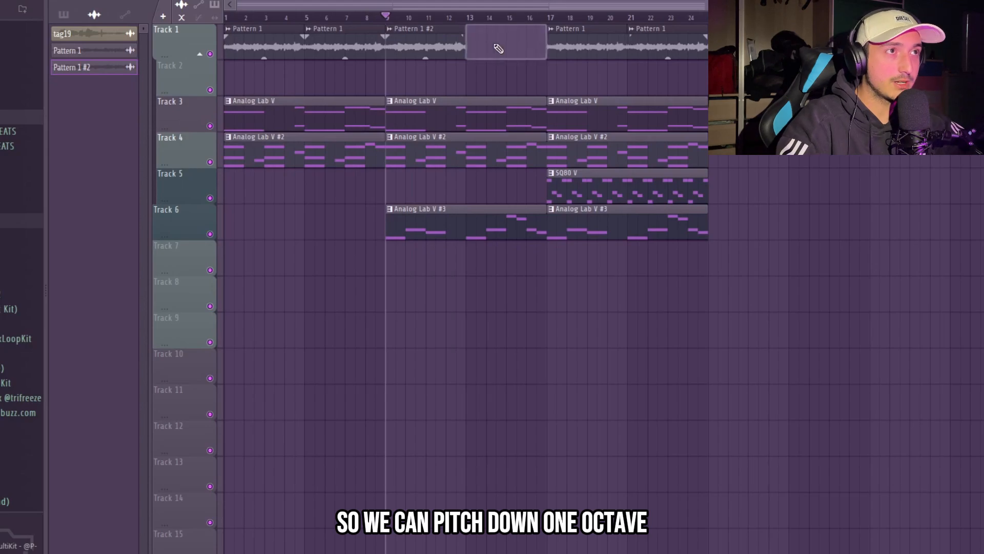
key("ctrl+b")
key("space")
left_click(579, 71, "ctrl")
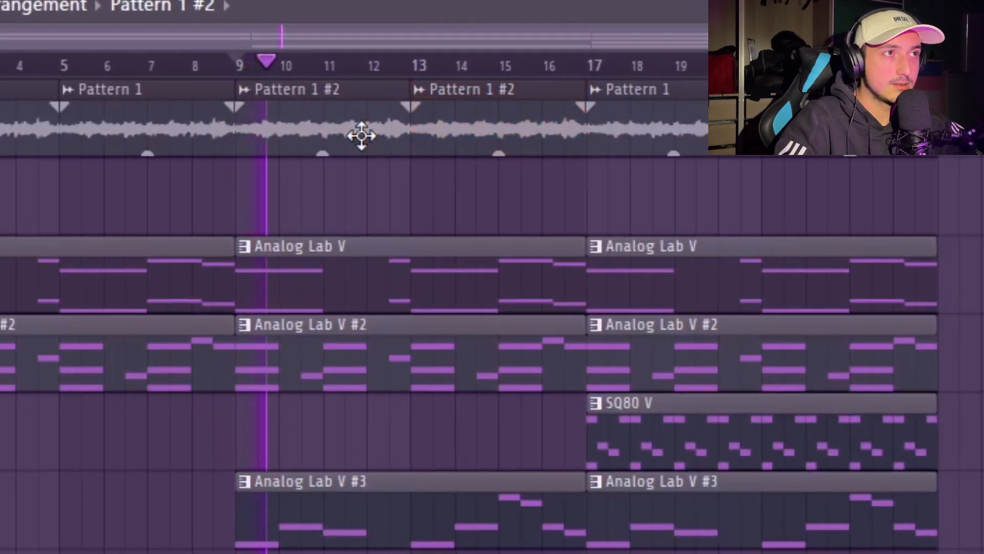
double_click(443, 50)
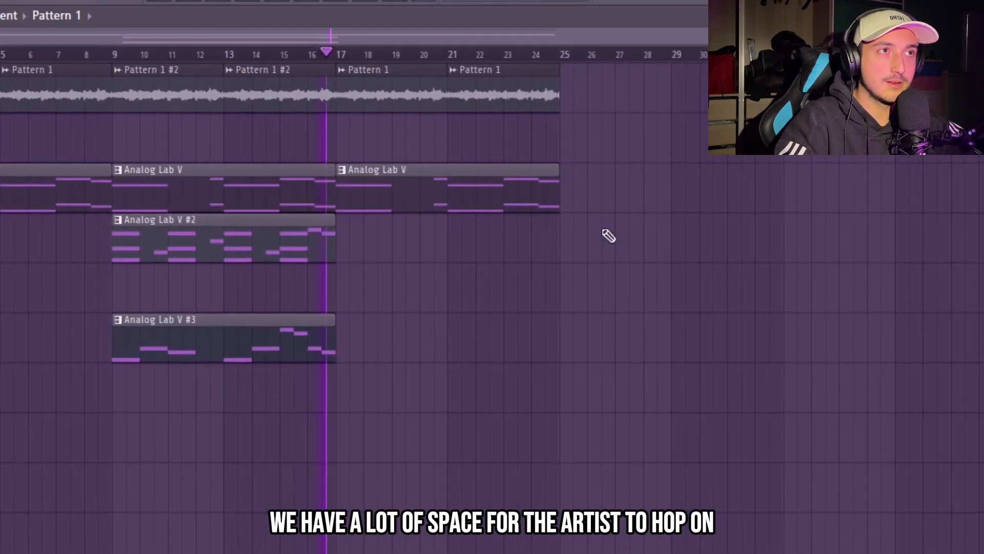
Duplicate the clips in bars 17 to 24 to extend the arrangement, and consolidate all clips into one audio clip.
left_click_drag(685, 259, 375, 54)
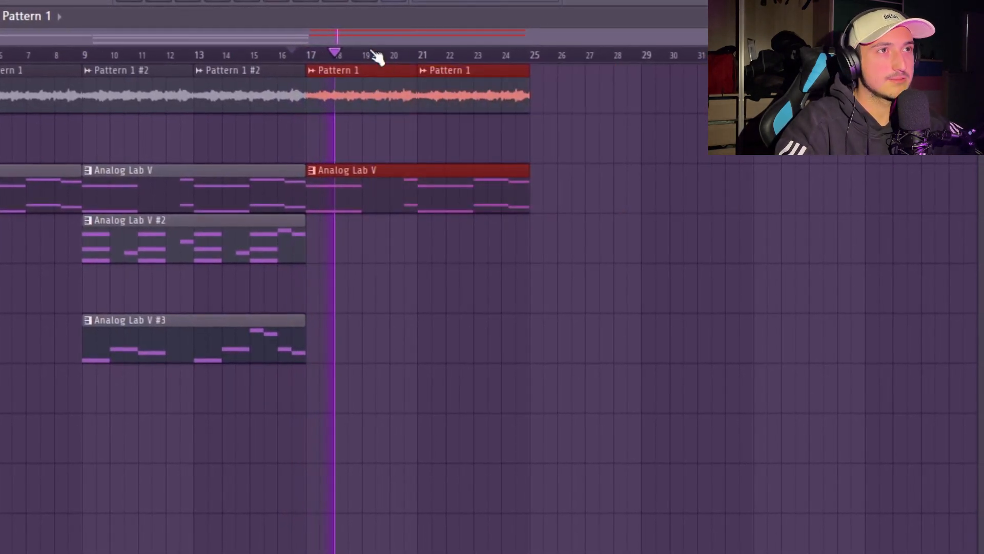
key("ctrl+b")
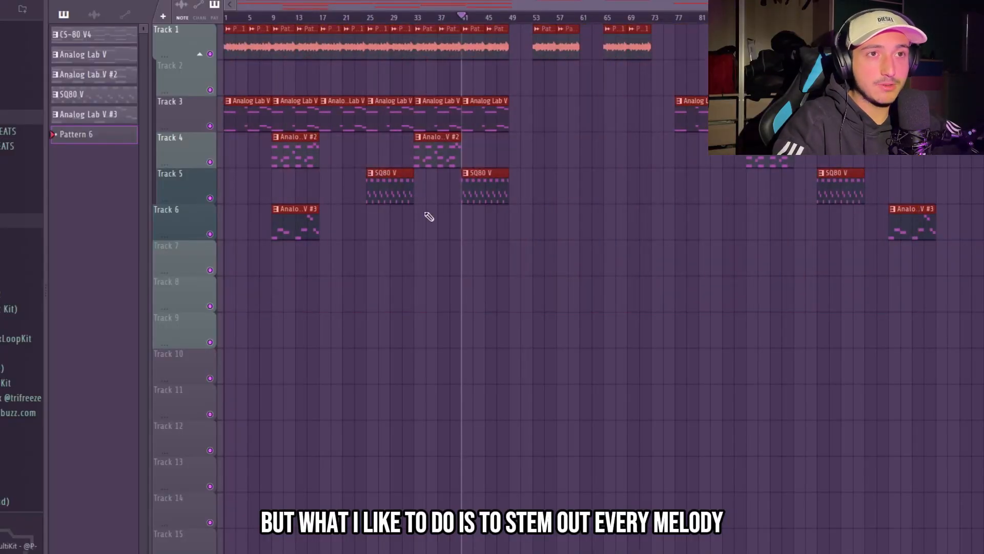
key("ctrl+alt+c")
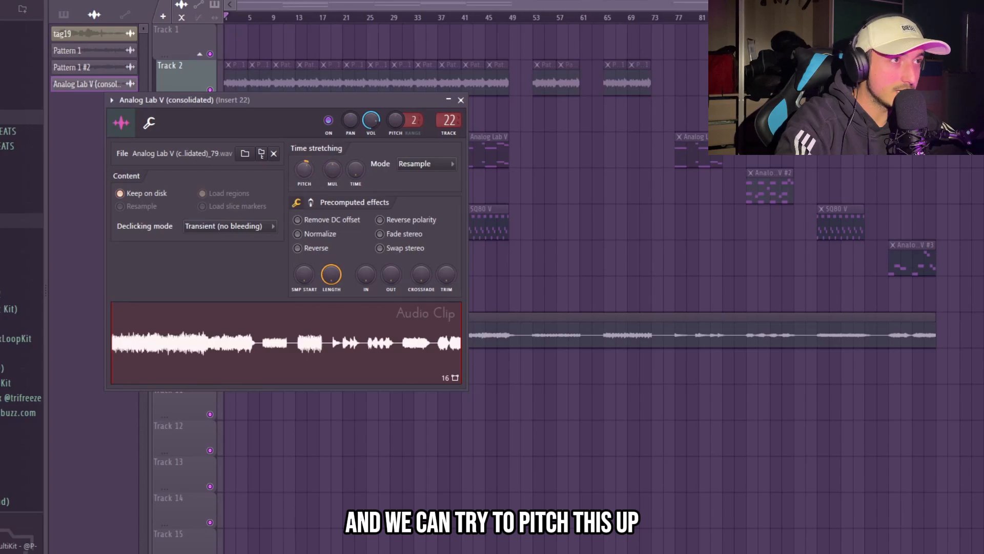
Set the time stretching mode of the consolidated Analog Lab V clip to Stretch.
key("space")
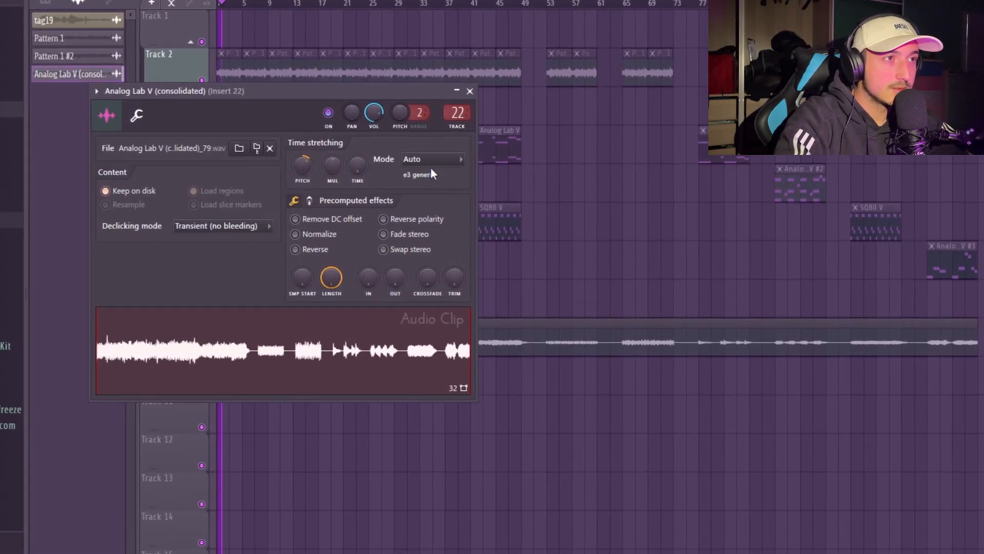
left_click(427, 164)
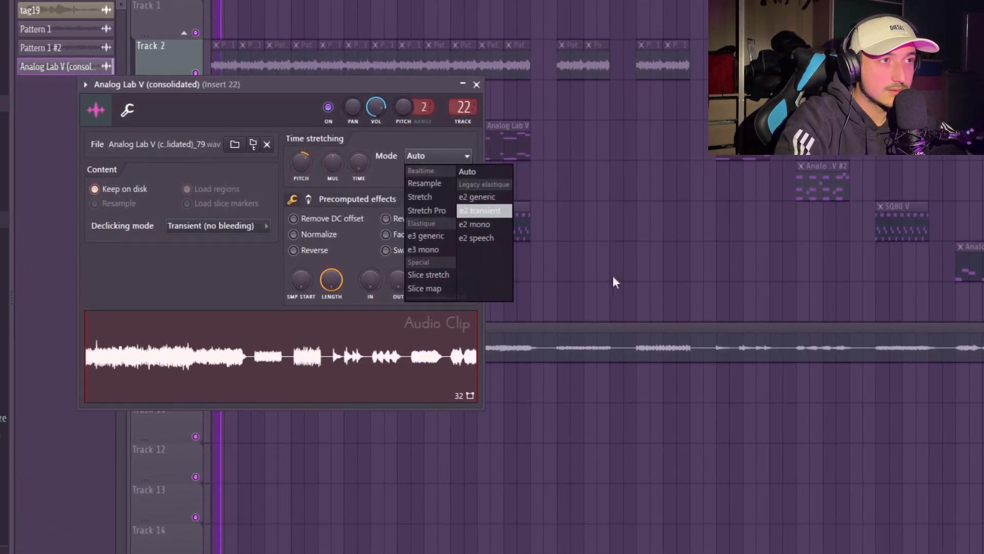
left_click(410, 198)
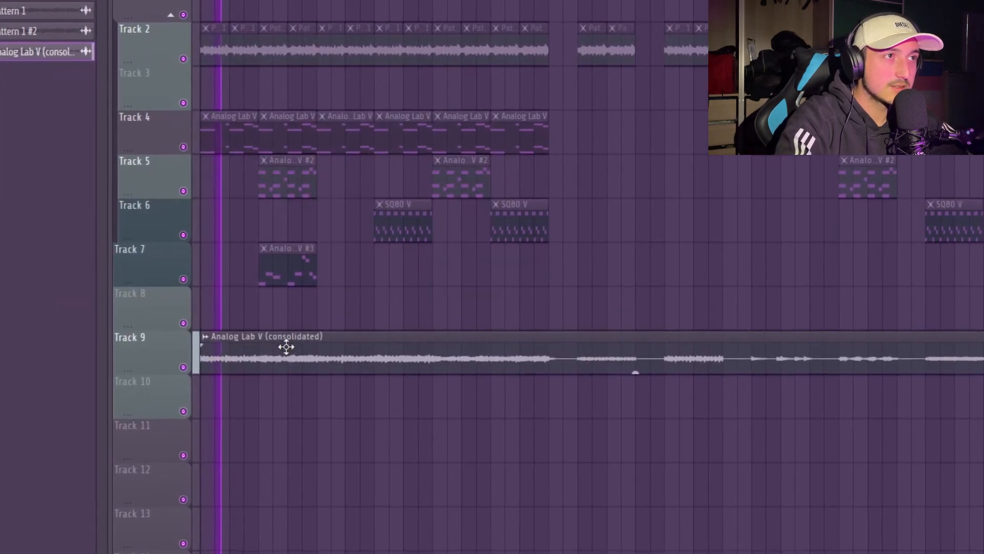
Add Portal to Insert 22 and try its BREAKDOWN preset on the consolidated clip.
double_click(301, 359)
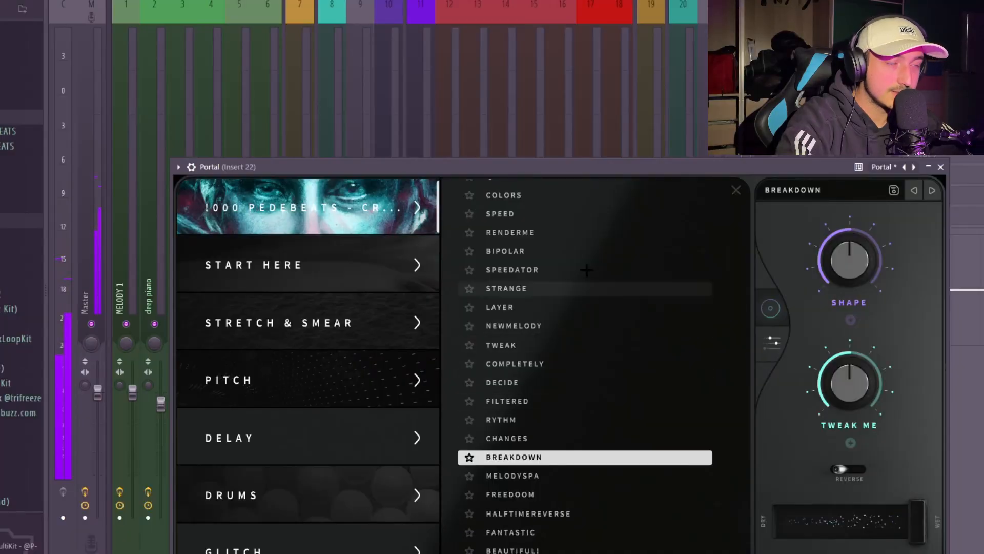
left_click_drag(564, 168, 533, 97)
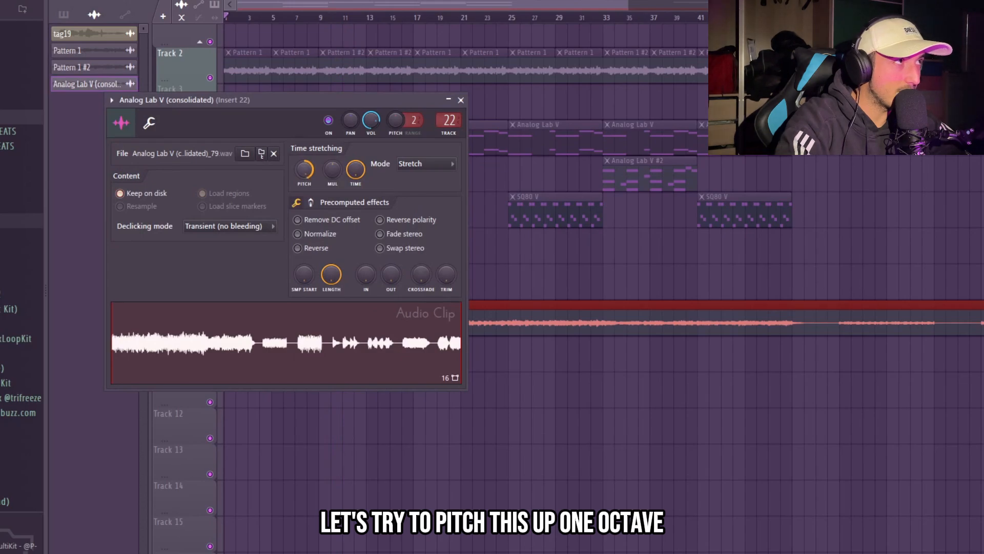
Try the consolidated clip pitched up one octave, adjust its pitch and render it again as a second consolidated clip.
left_click(461, 100)
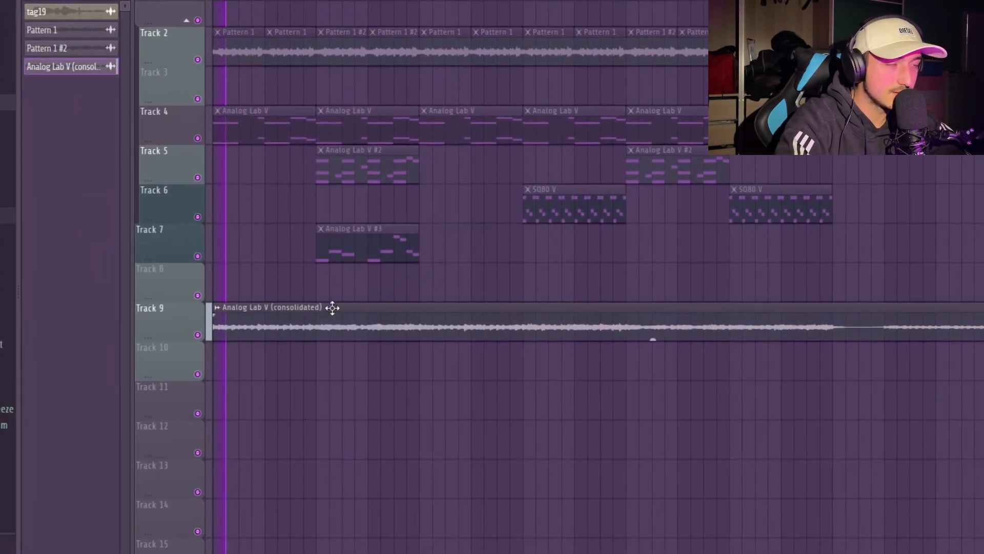
double_click(327, 320)
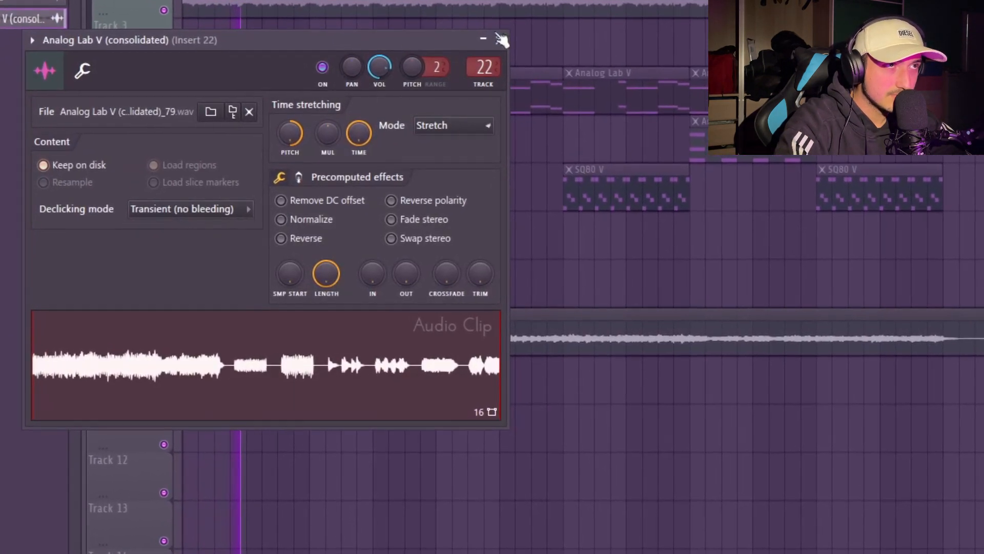
left_click_drag(304, 169, 304, 189)
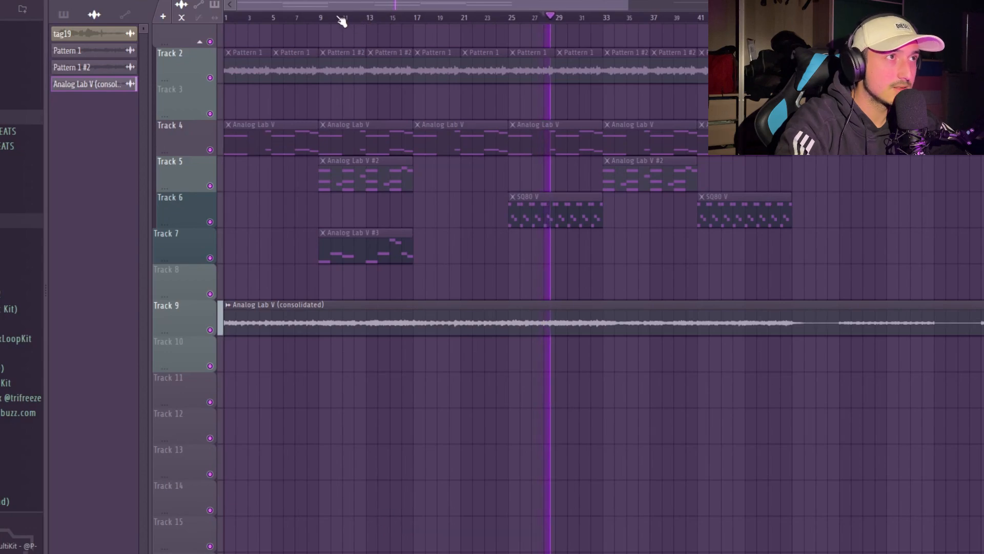
double_click(387, 314)
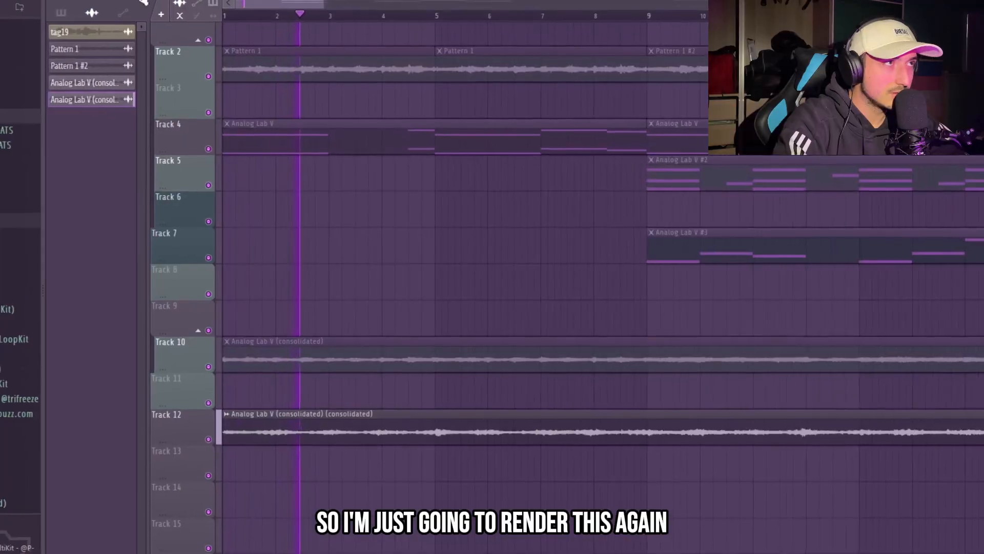
Place Pattern 6 on Track 13 at bar 17, extend it to eight bars and add another clip behind it.
scroll(229, 330, "up", 5)
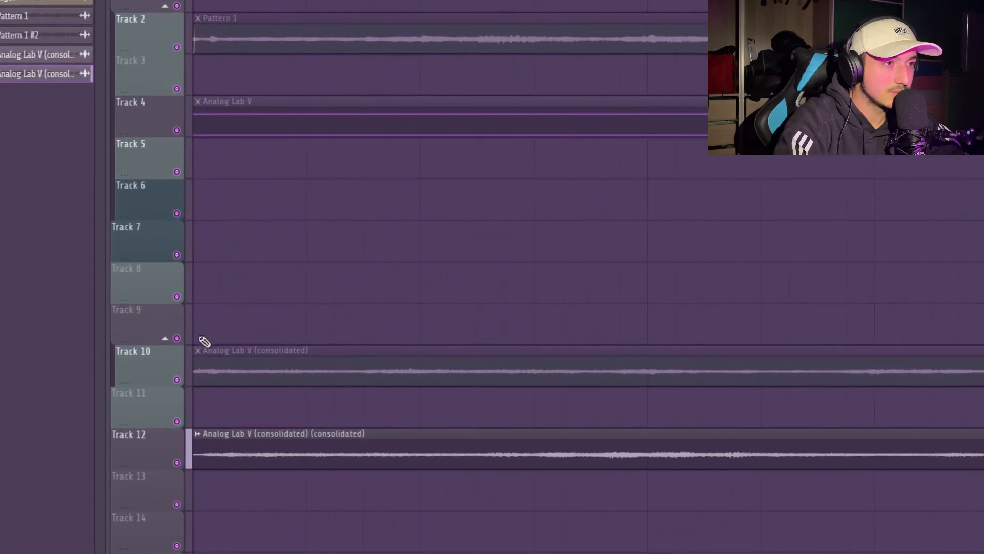
scroll(191, 339, "down", 3)
double_click(183, 326)
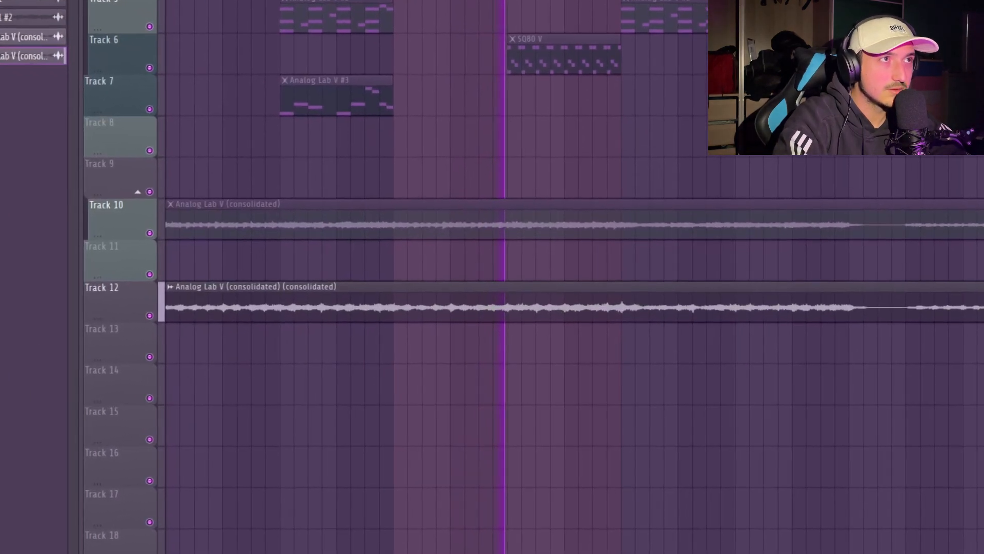
left_click(389, 341)
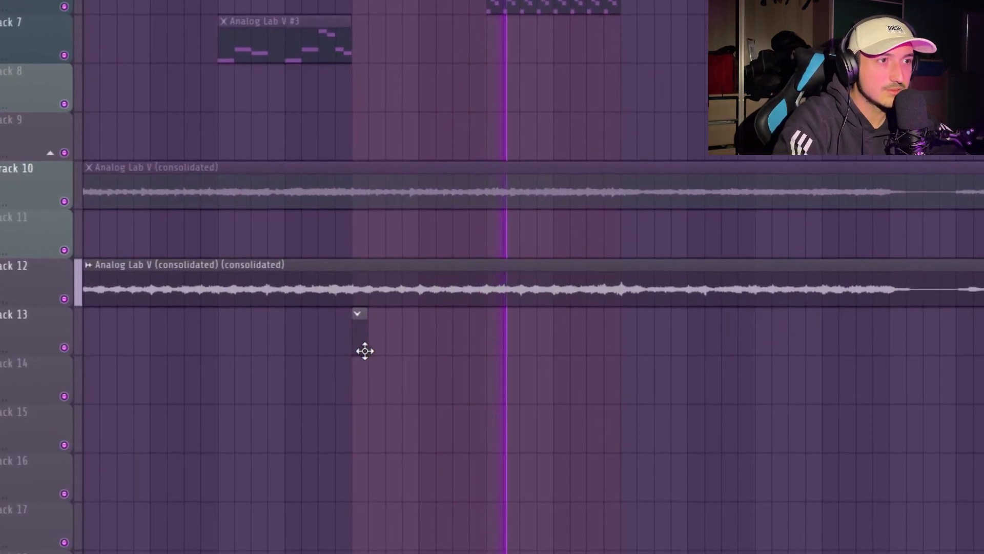
left_click_drag(358, 341, 480, 342)
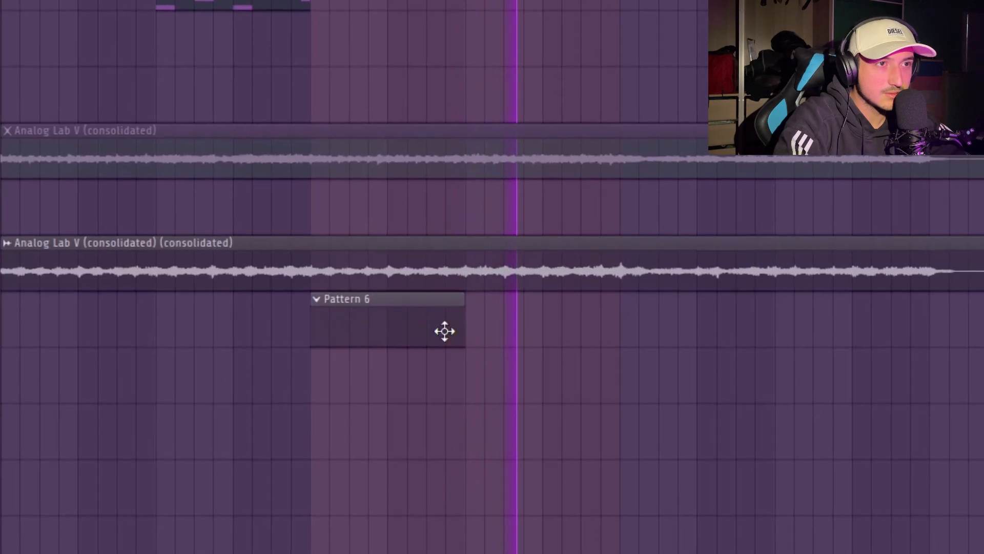
left_click(569, 350)
left_click_drag(562, 342, 507, 337)
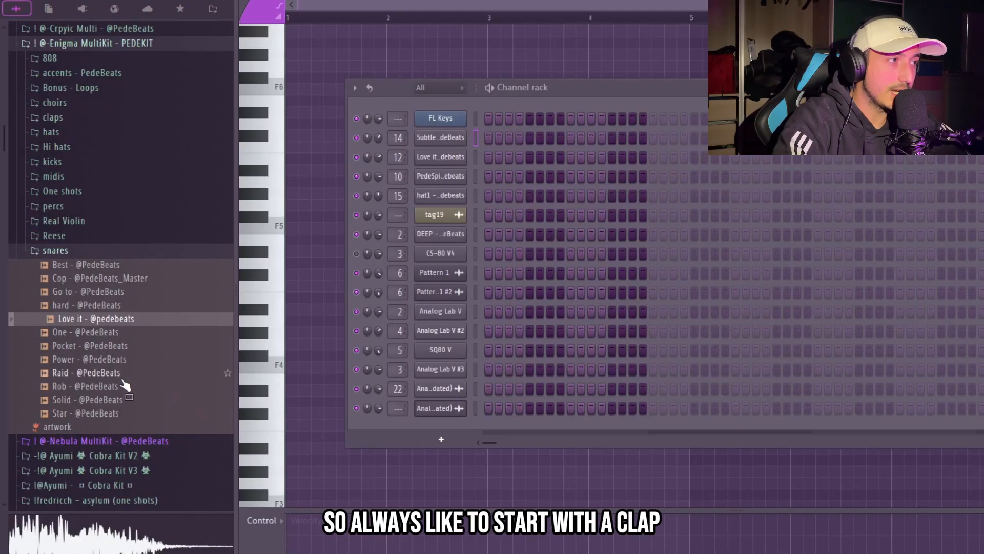
Load the Rob sample from the snares folder onto the Love it channel and open that channel's piano roll.
left_click_drag(87, 392, 260, 193)
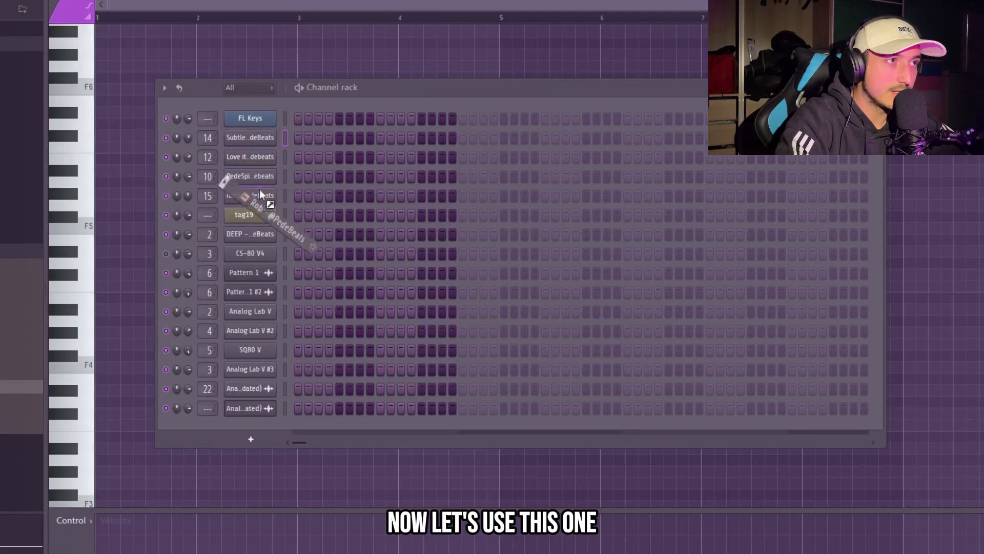
left_click_drag(258, 159, 261, 159)
right_click(265, 156)
left_click(309, 159)
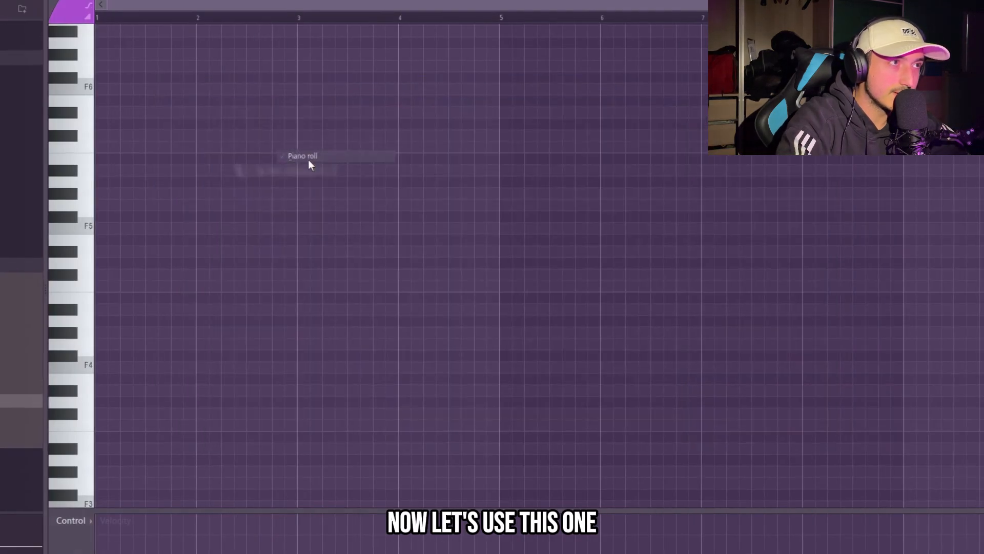
Place four short B4 snare notes, one in the middle of each of bars 1 to 4.
key("space")
left_click(150, 299)
left_click(253, 299)
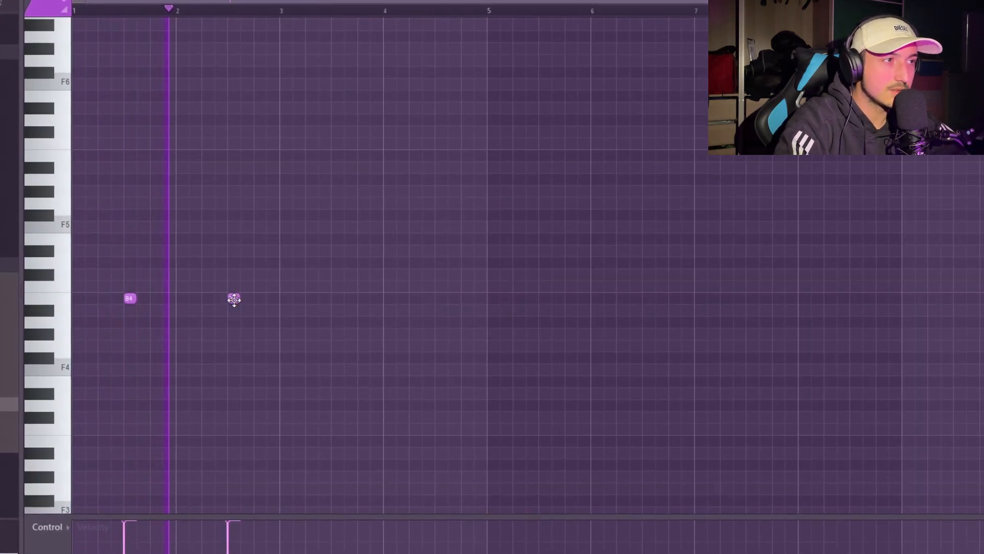
left_click(338, 298)
left_click(441, 299)
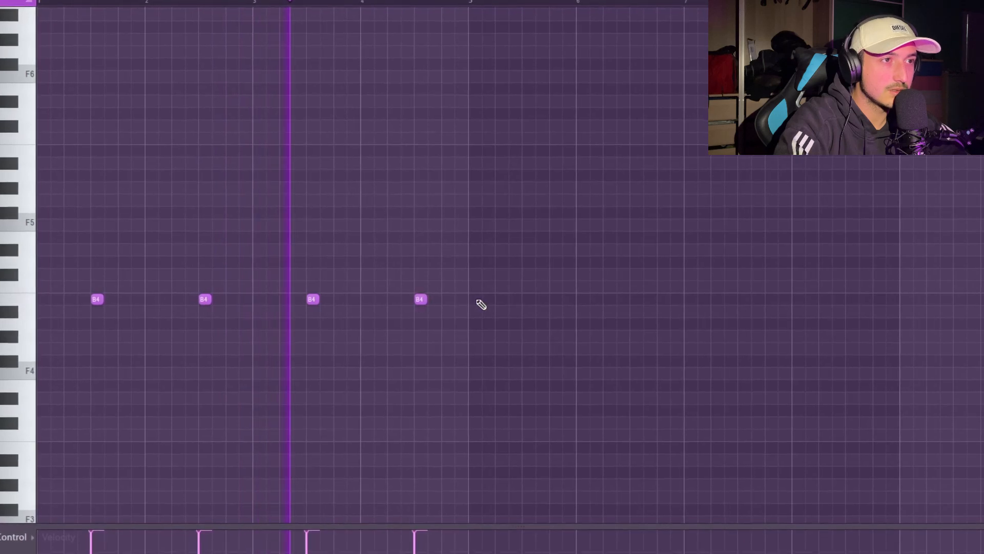
Duplicate the snare notes over bars 5 to 8 and add extra B4 hits at the end of bar 6 and early in bar 8.
left_click_drag(468, 2, 5, 2)
key("ctrl+b")
left_click(599, 5, "ctrl")
left_click_drag(458, 288, 500, 303)
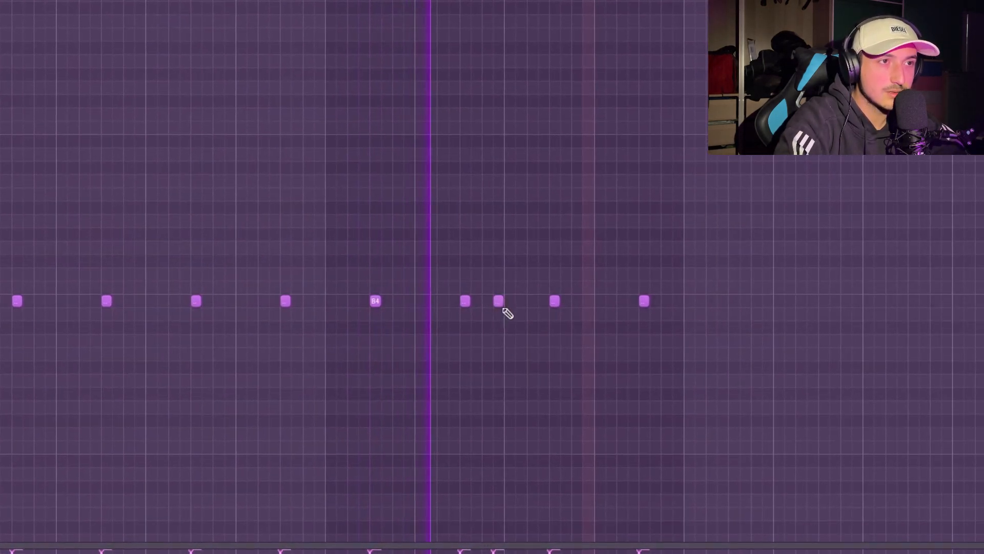
left_click_drag(622, 262, 610, 294)
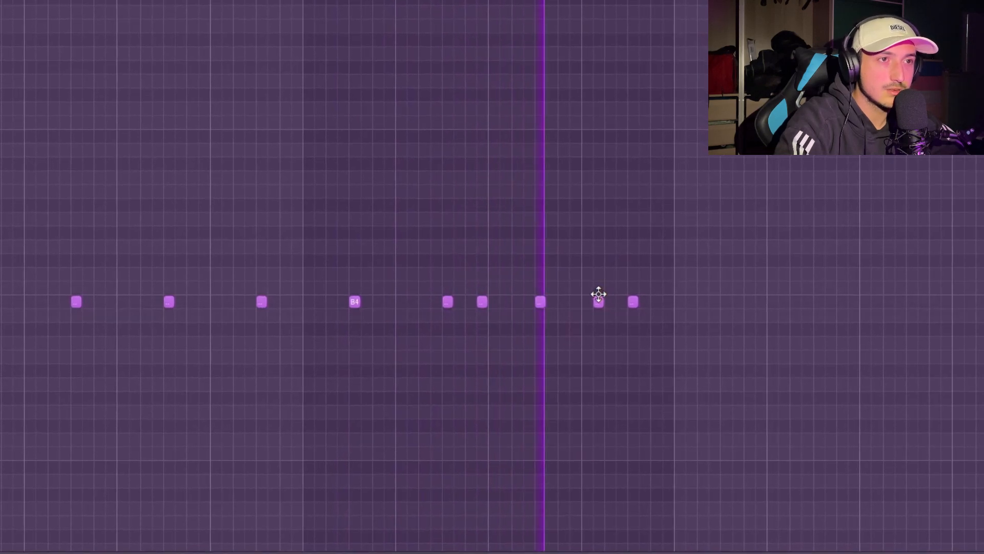
Fill the hi-hat channel with a note on every 2 steps and play the pattern in its piano roll.
key("F6")
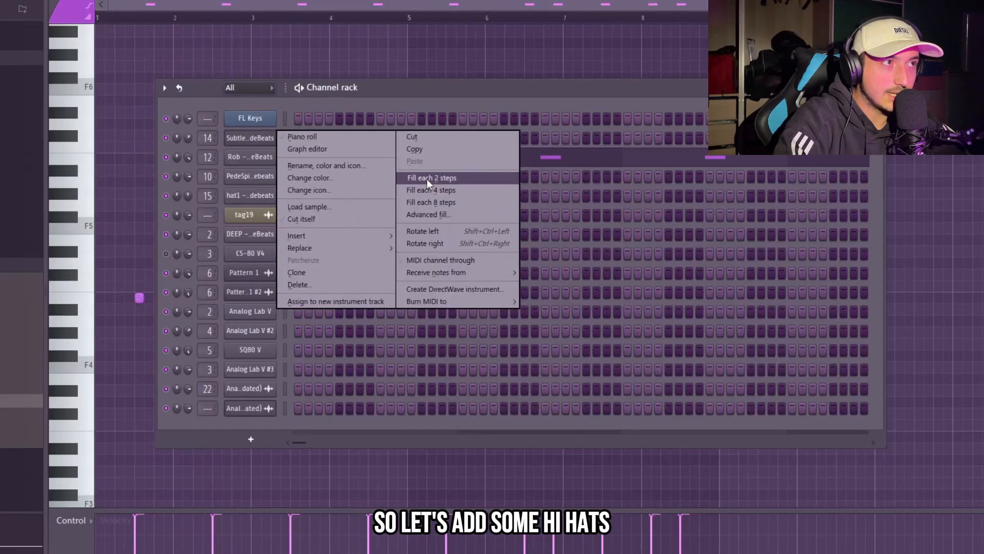
left_click(426, 179)
key("F6")
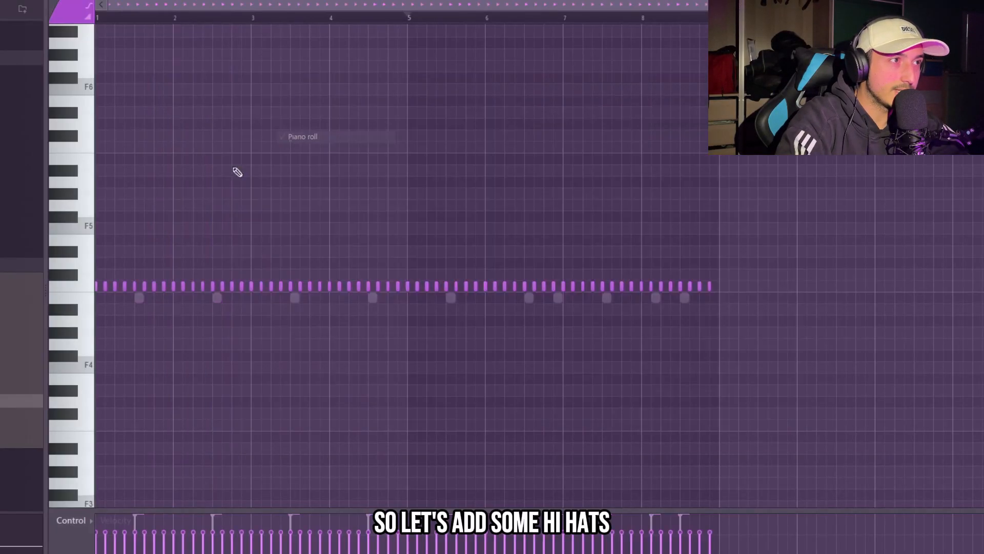
key("space")
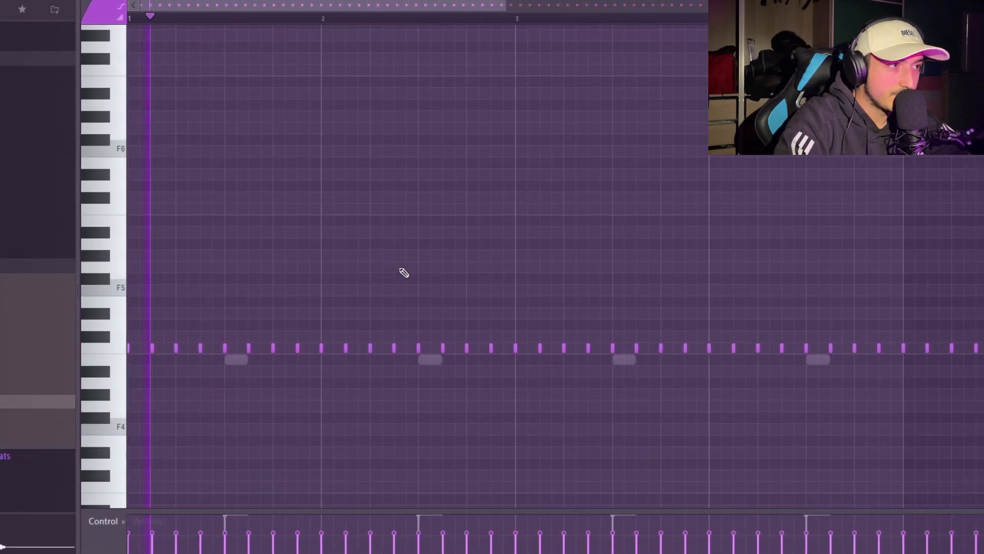
scroll(395, 274, "down", 2)
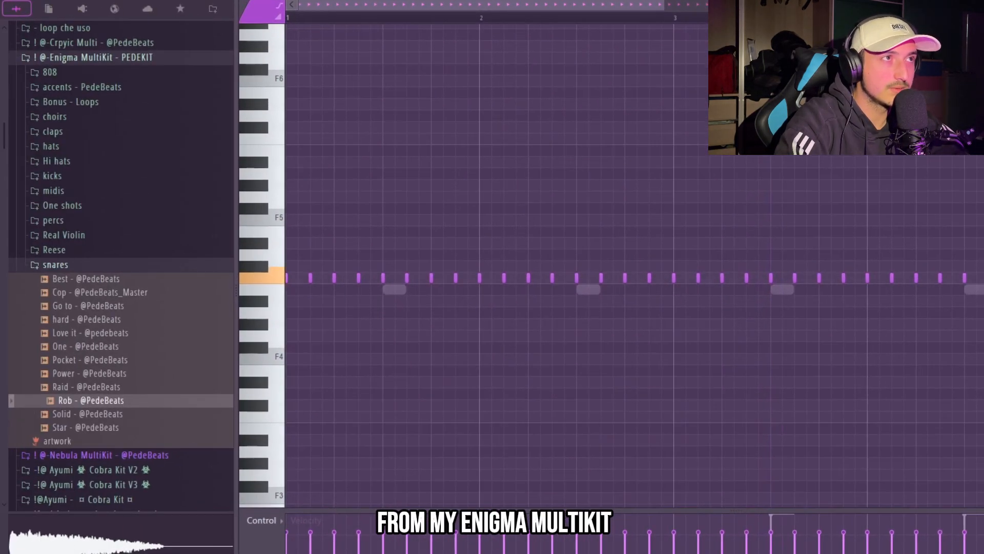
Use a finer snap setting and add a short C5 hi-hat roll at the start of bar 1.
left_click(278, 5)
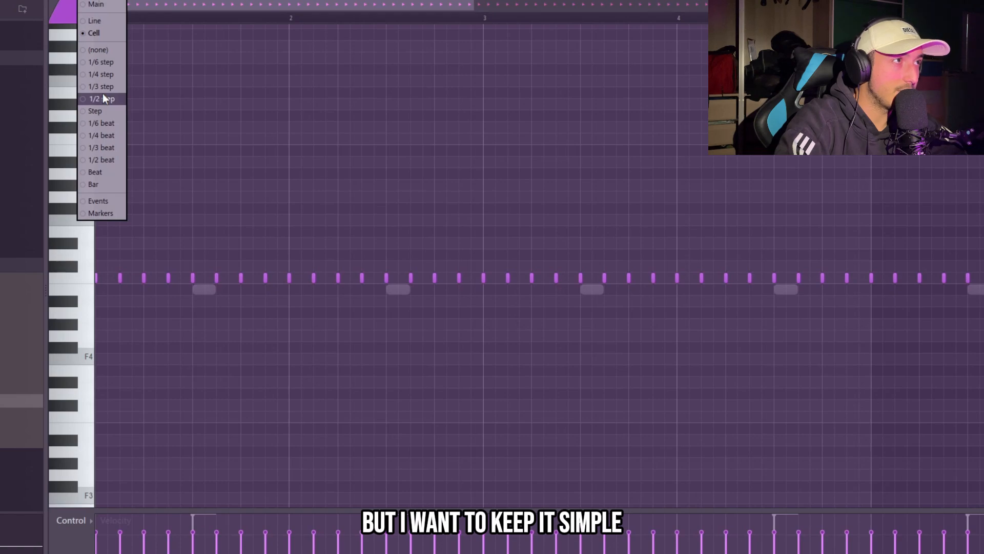
left_click(107, 264)
left_click(122, 274)
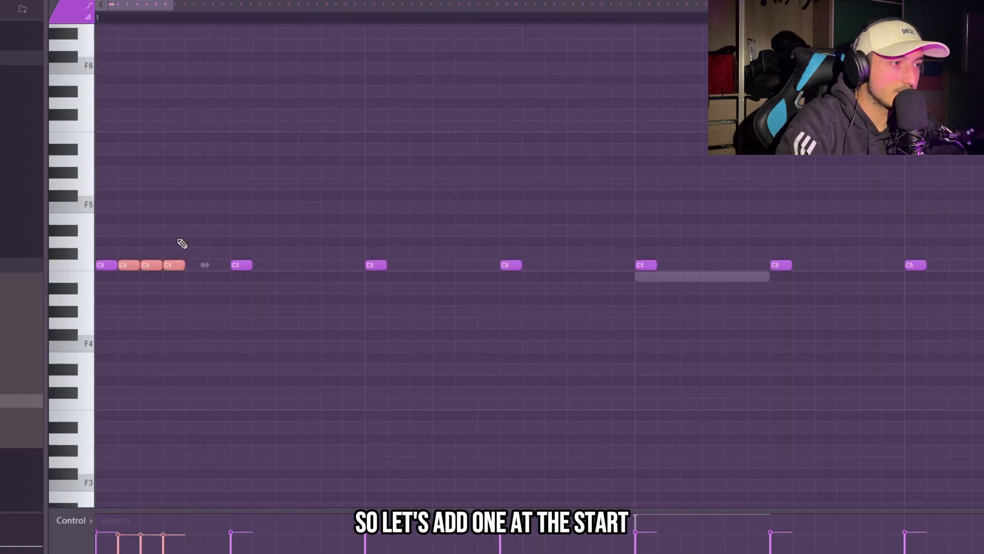
key("space")
Add lower hi-hat hits on A#4 near the end of bar 4 and play that section back.
scroll(179, 250, "down", 3)
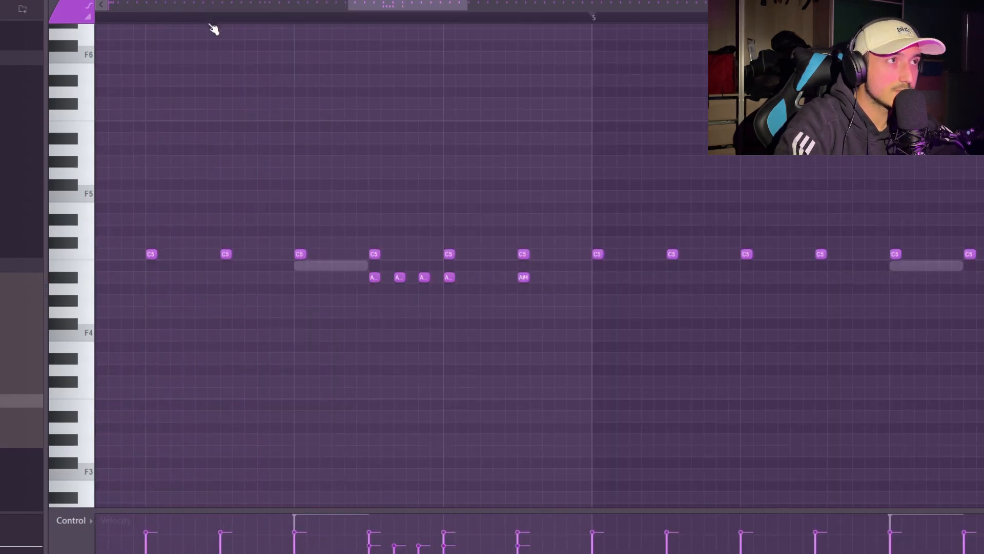
left_click_drag(555, 291, 297, 252)
key("space")
scroll(366, 281, "down", 3)
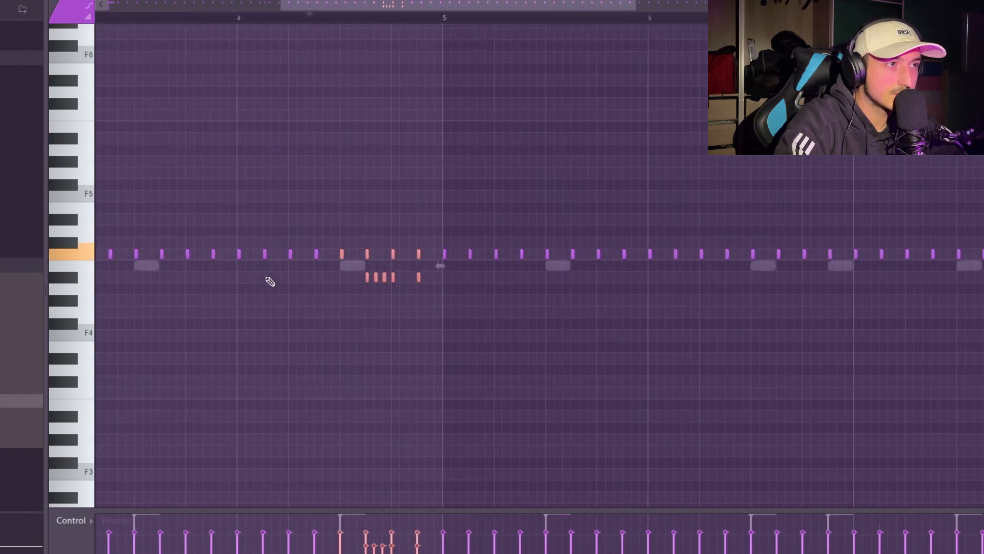
Draw a descending hi-hat roll in bar 3, stepping by semitones from A#4 down to F#4.
scroll(205, 272, "up", 3)
left_click(347, 301)
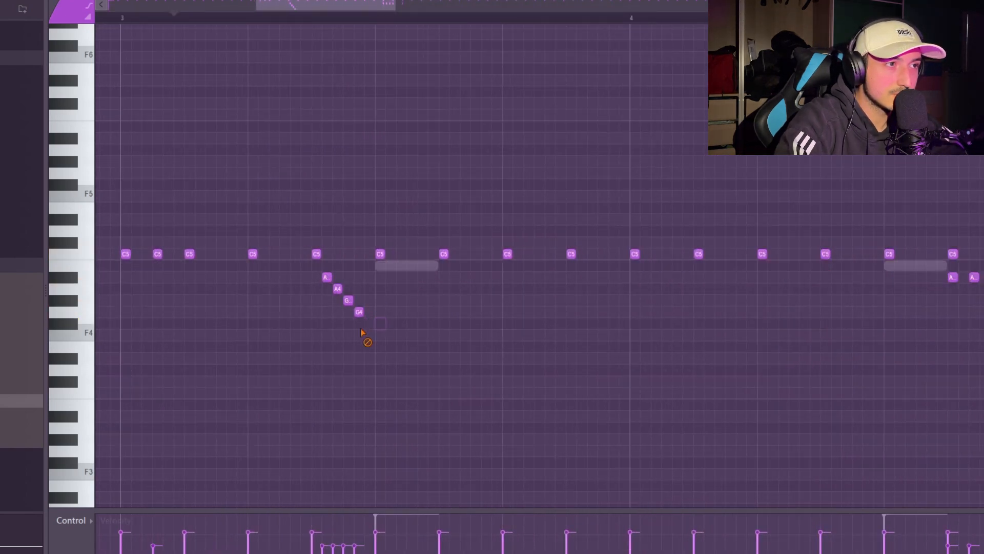
left_click_drag(396, 351, 304, 201)
key("space")
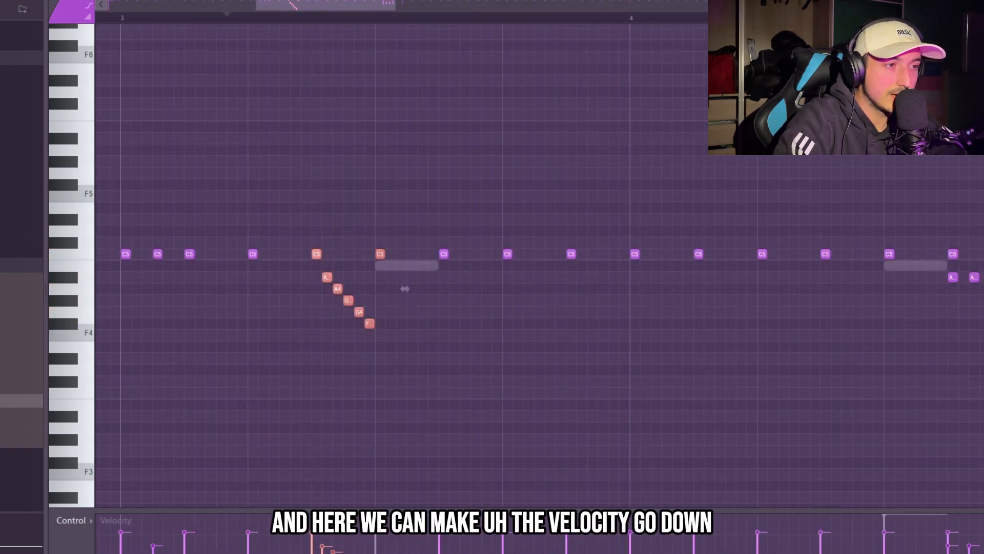
Slope the velocities of the descending bar 3 roll downward and play it back.
left_click_drag(322, 546, 378, 553)
left_click_drag(414, 364, 308, 238)
left_click_drag(396, 336, 319, 148)
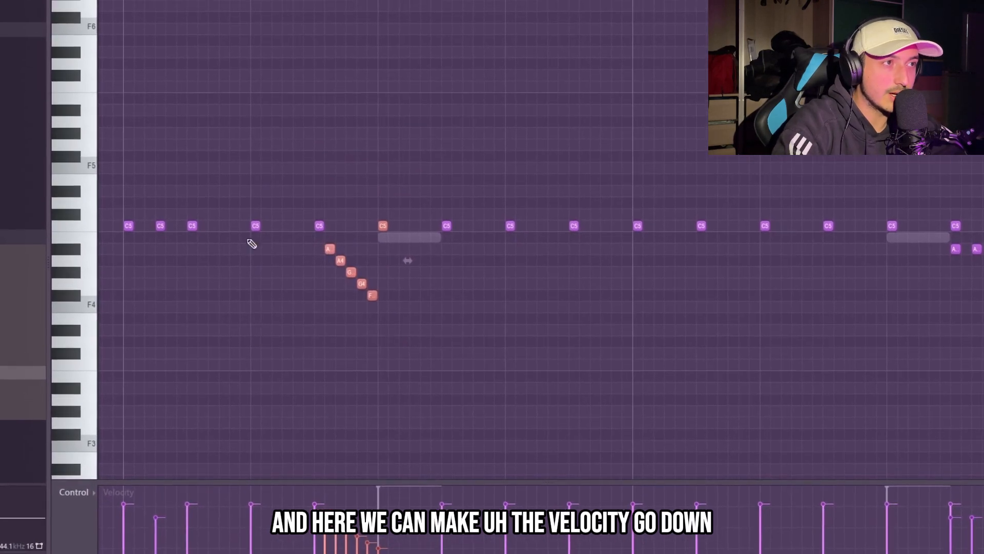
key("space")
left_click(153, 4)
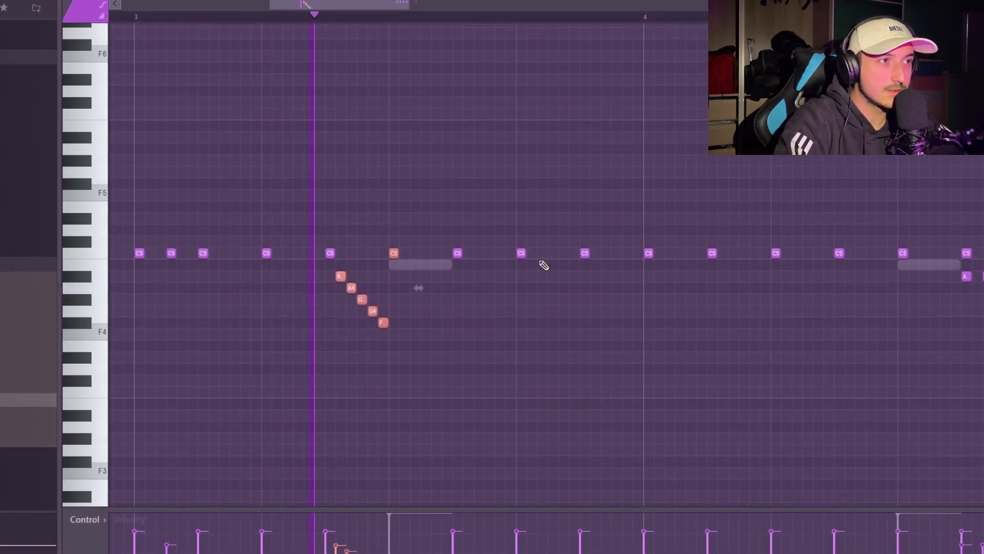
Copy the first four bars of hi-hats over bars 5 to 8 and randomize the note levels.
scroll(538, 269, "down", 6)
key("ctrl+a")
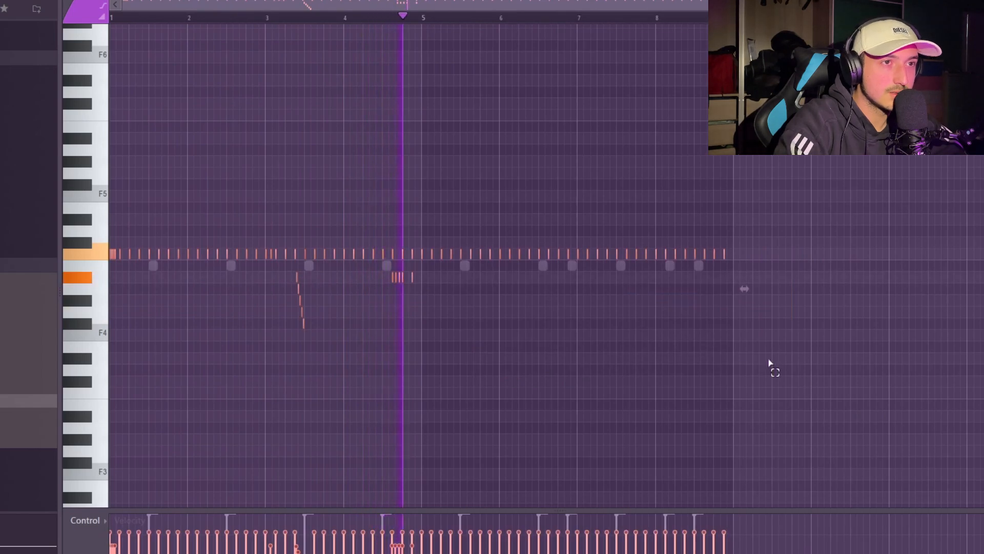
left_click_drag(769, 363, 428, 125)
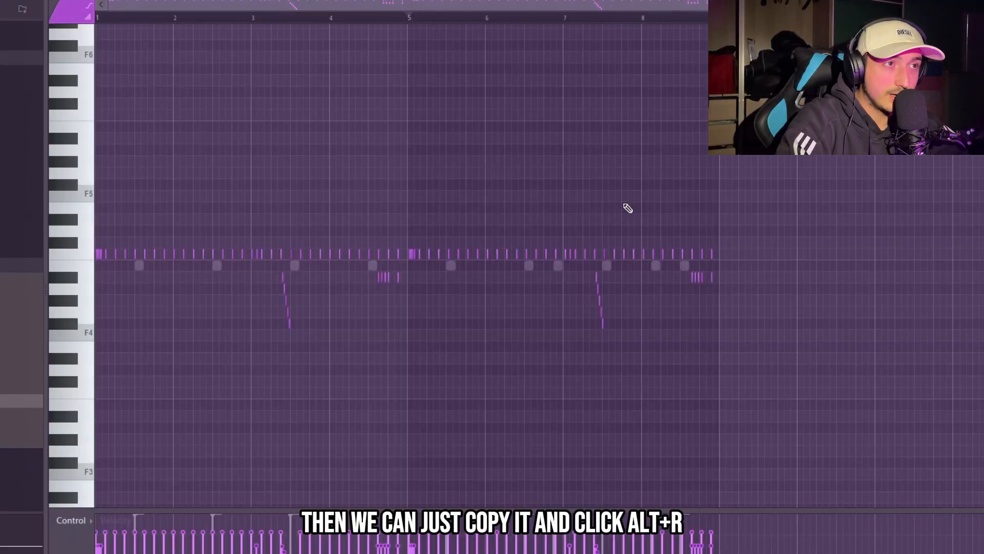
key("alt+r")
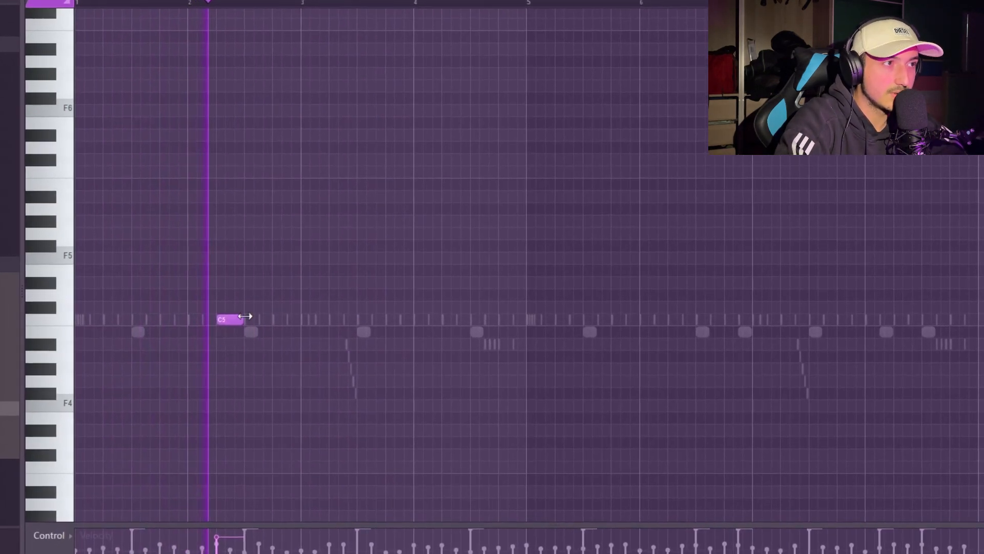
Add two back-to-back C5 notes in bar 4, play the part and select all its notes.
left_click(453, 323)
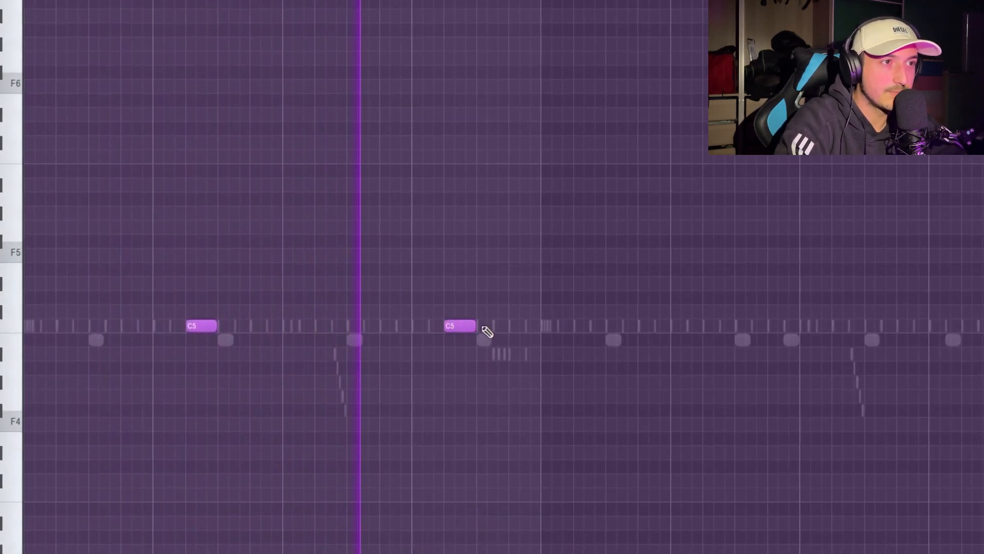
left_click(489, 323)
left_click_drag(504, 327, 497, 327)
key("space")
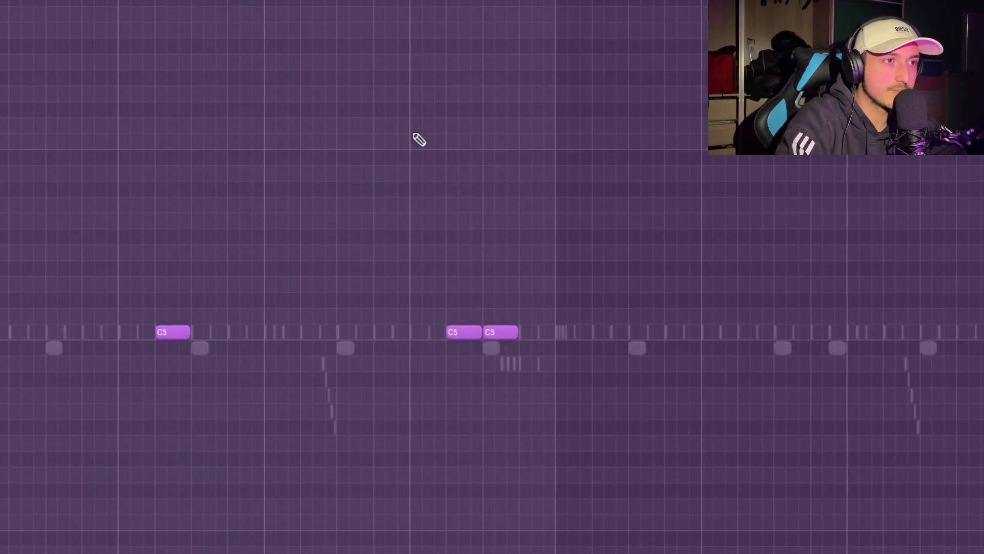
key("space")
scroll(479, 327, "up", 4)
scroll(534, 332, "down", 5)
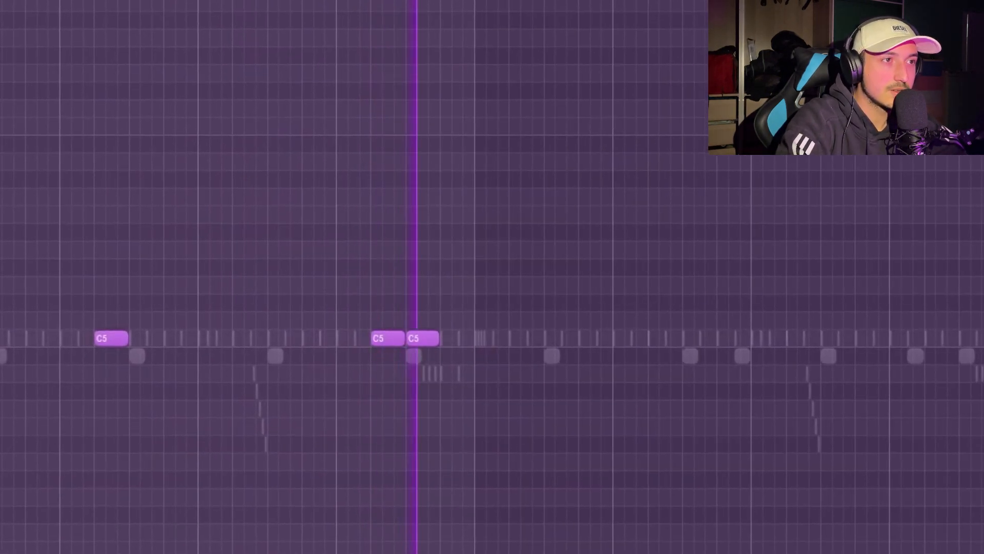
key("space")
key("ctrl+a")
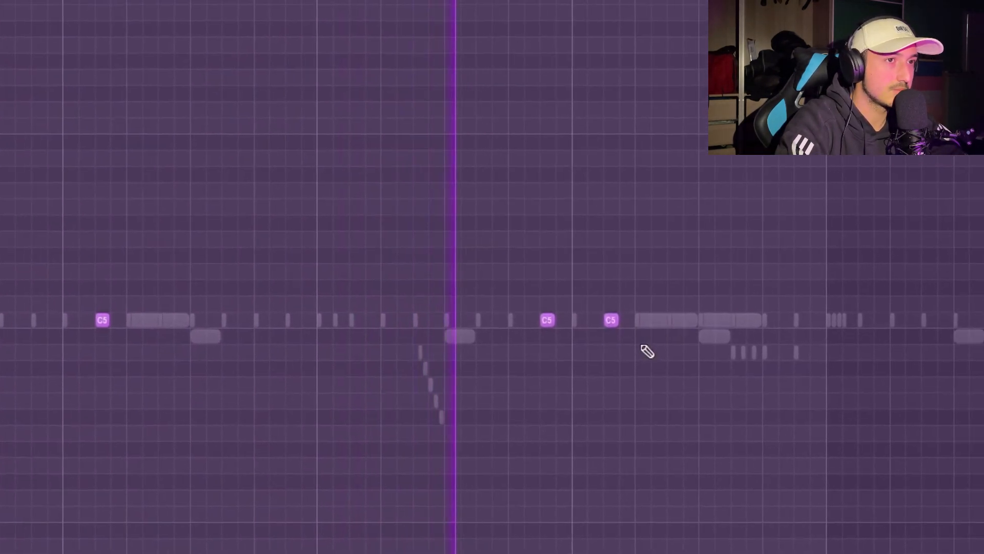
Duplicate the three short C5 percussion notes from the first four bars over bars 5 to 8.
scroll(720, 340, "down", 3)
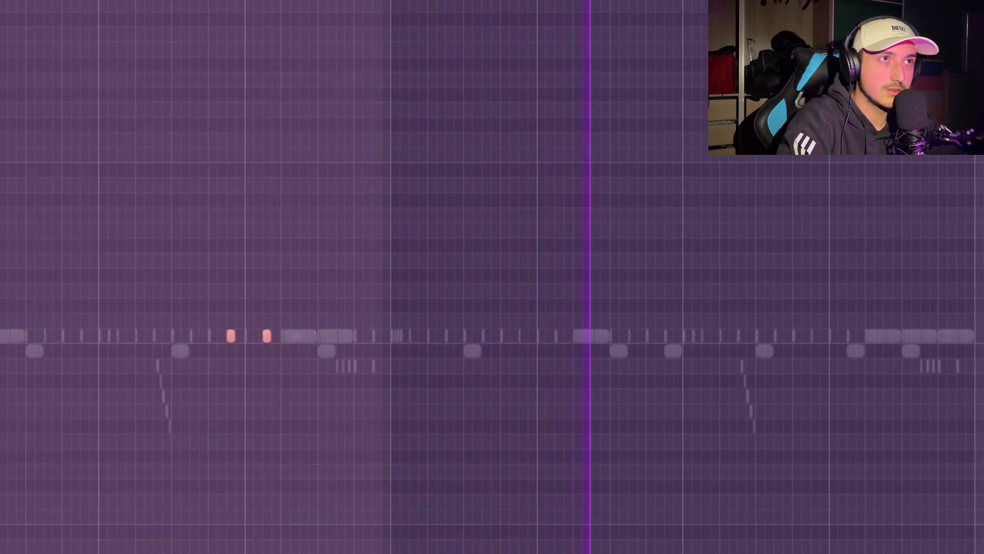
key("ctrl+b")
key("ctrl+d")
scroll(677, 68, "up", 2)
left_click_drag(677, 68, 224, 35)
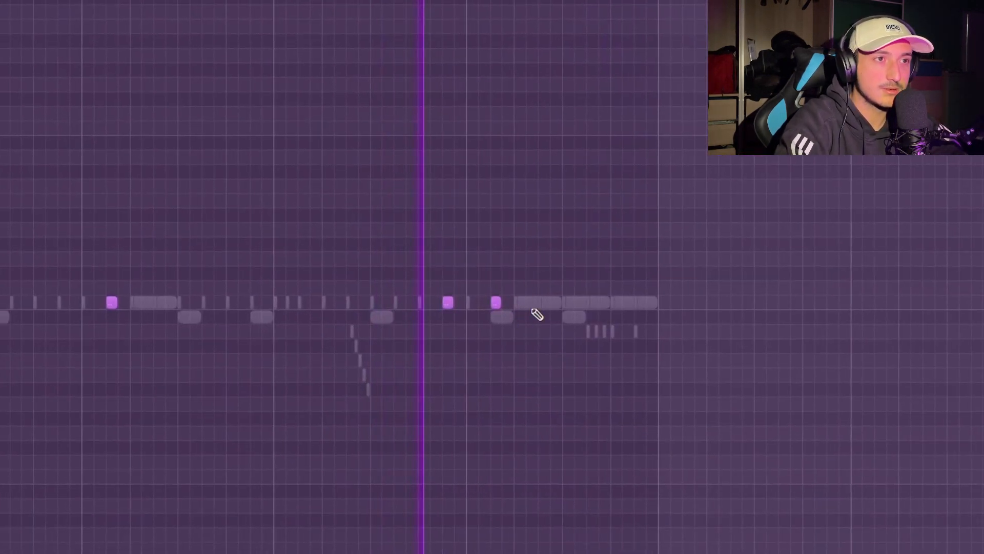
Replace the last two C5 notes around bar 8 with a descending roll on F#5, F5, D#5, D5 and C#5.
scroll(602, 326, "up", 3)
scroll(723, 215, "up", 3)
right_click(295, 307)
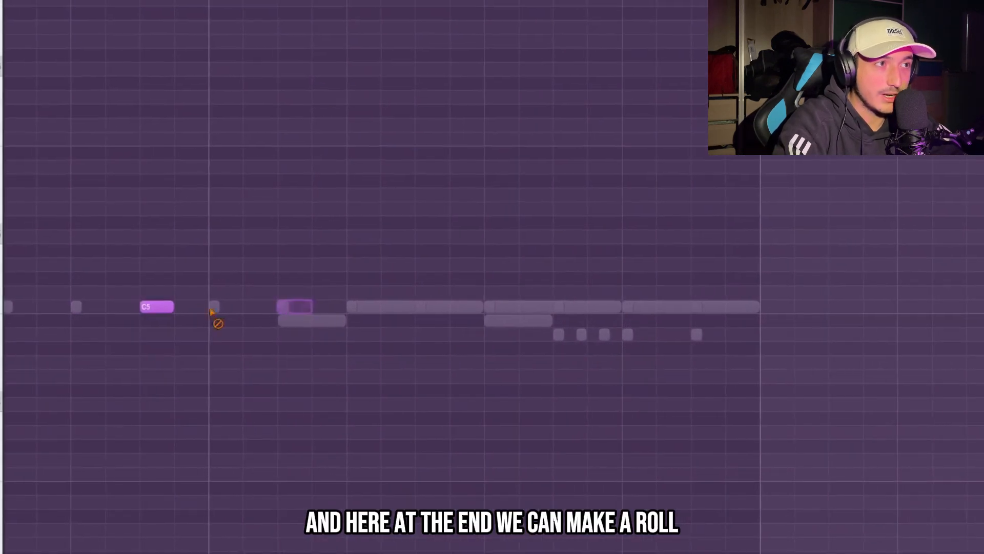
right_click(184, 307)
scroll(361, 126, "down", 1)
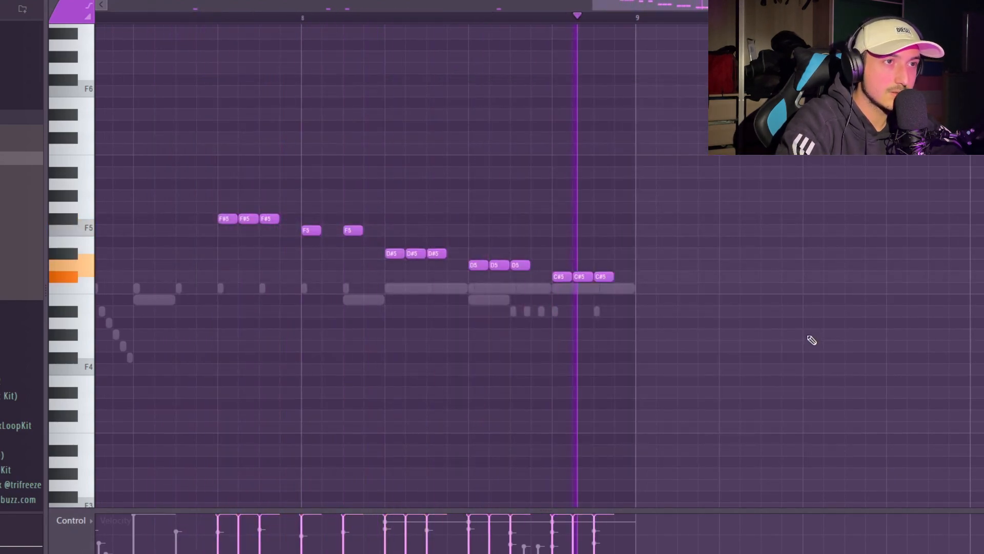
Chop the first D5 and first C#5 notes of the roll into shorter notes with the chopper's adjusted time multiplier.
left_click(478, 265, "ctrl+shift")
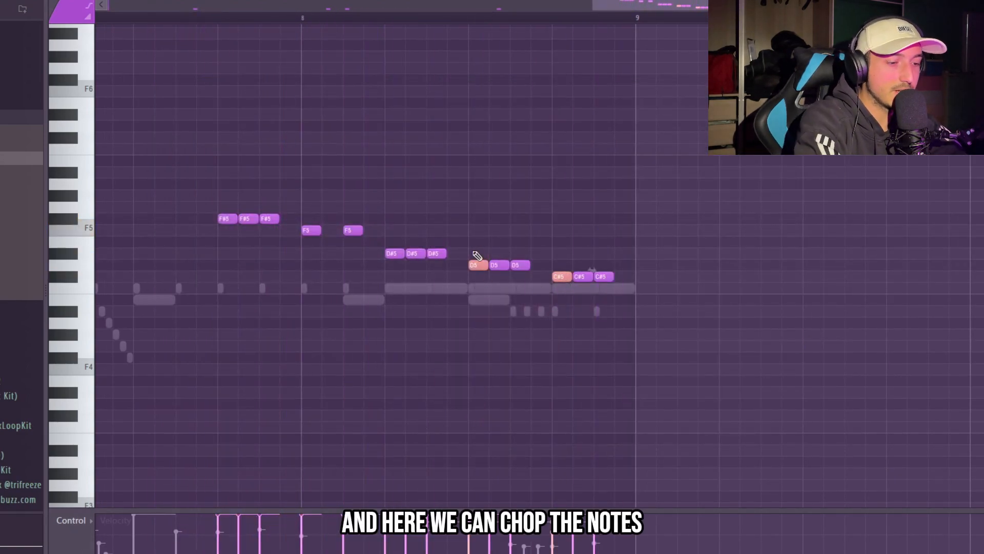
key("alt+u")
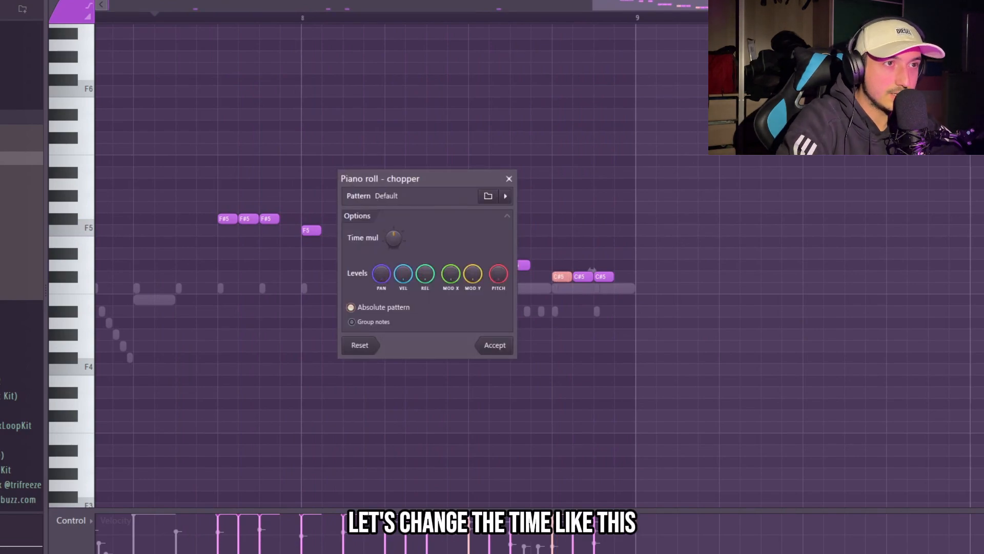
left_click(502, 345)
Pan the descending roll's notes progressively from right to left and play the part back.
left_click_drag(778, 337, 205, 202)
key("space")
left_click(54, 517)
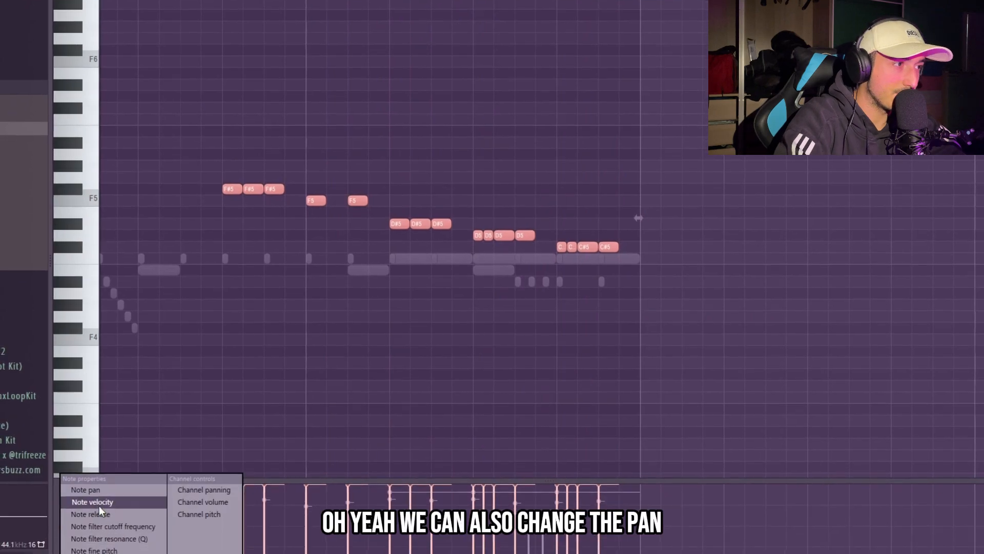
left_click(72, 521)
left_click_drag(229, 502, 632, 552)
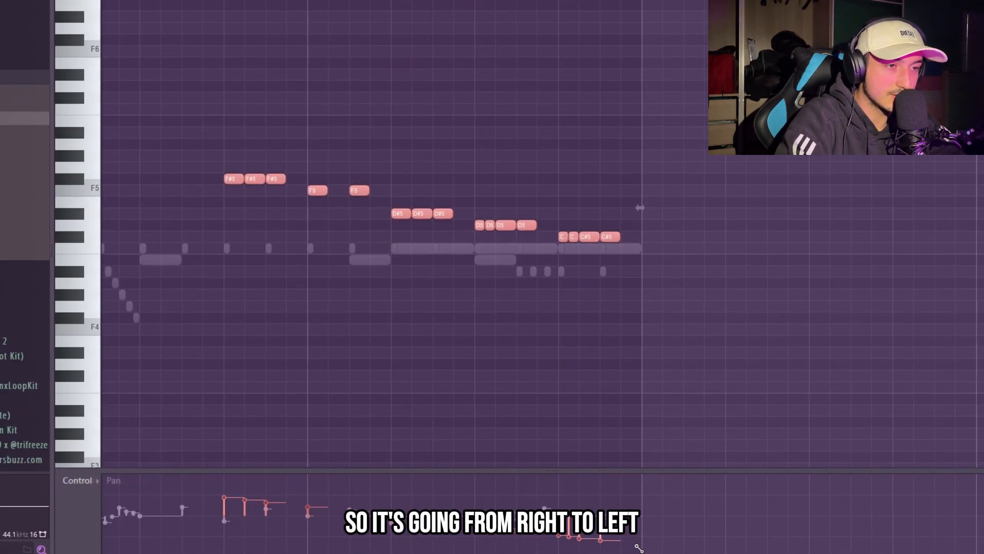
key("space")
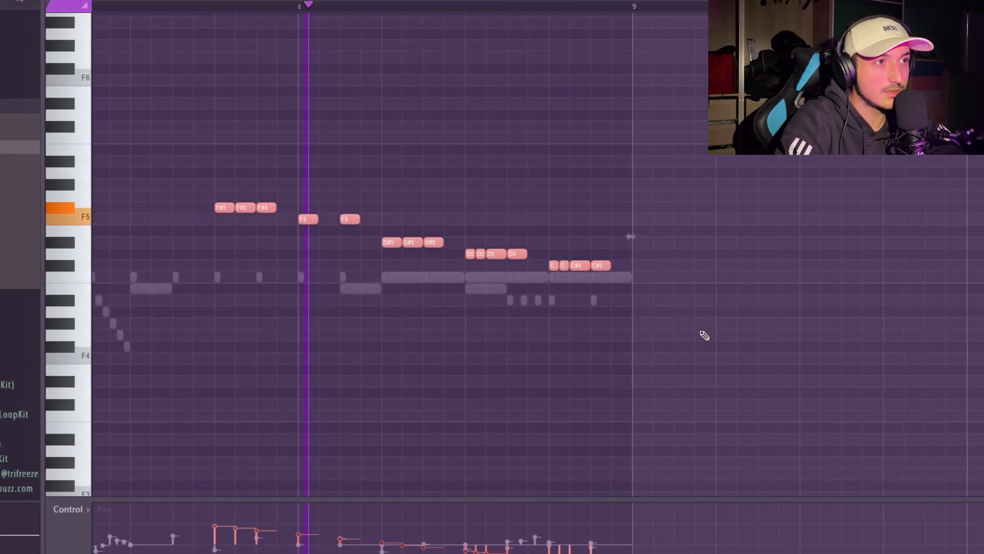
scroll(695, 339, "down", 4)
left_click_drag(859, 375, 105, 179)
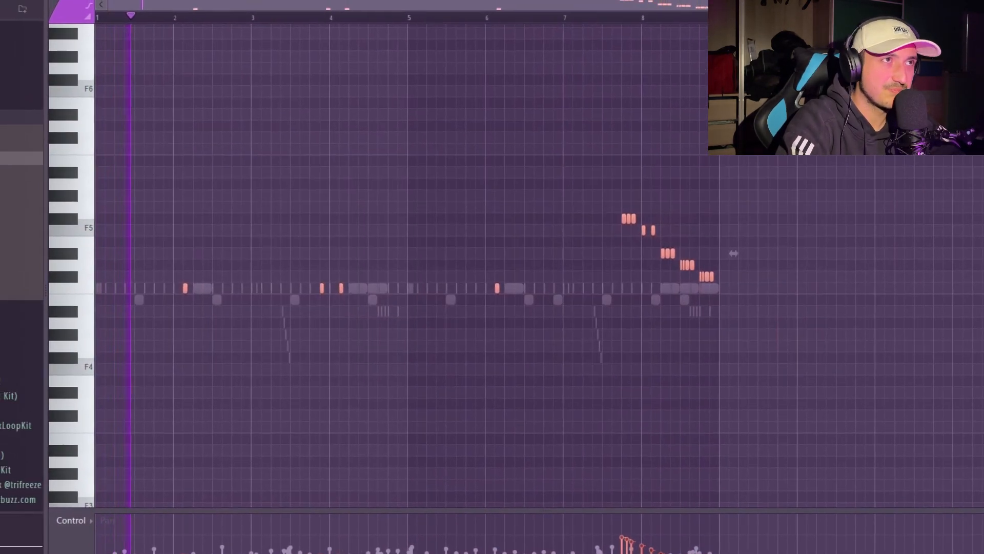
Start the 808 line with F#5 notes in bar 1: one at its start and two back to back at its end.
key("F6")
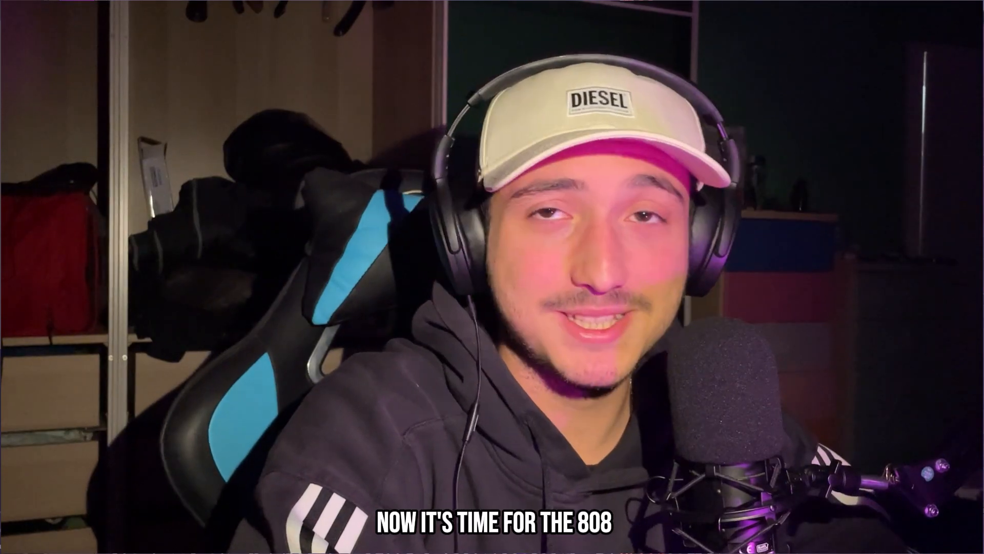
left_click_drag(456, 197, 450, 196)
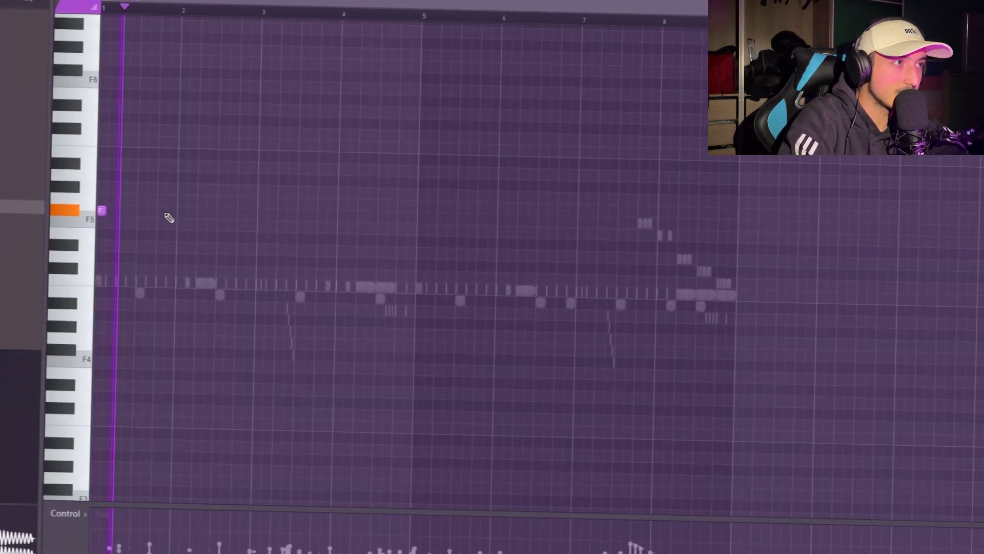
key("space")
scroll(99, 219, "up", 3)
key("space")
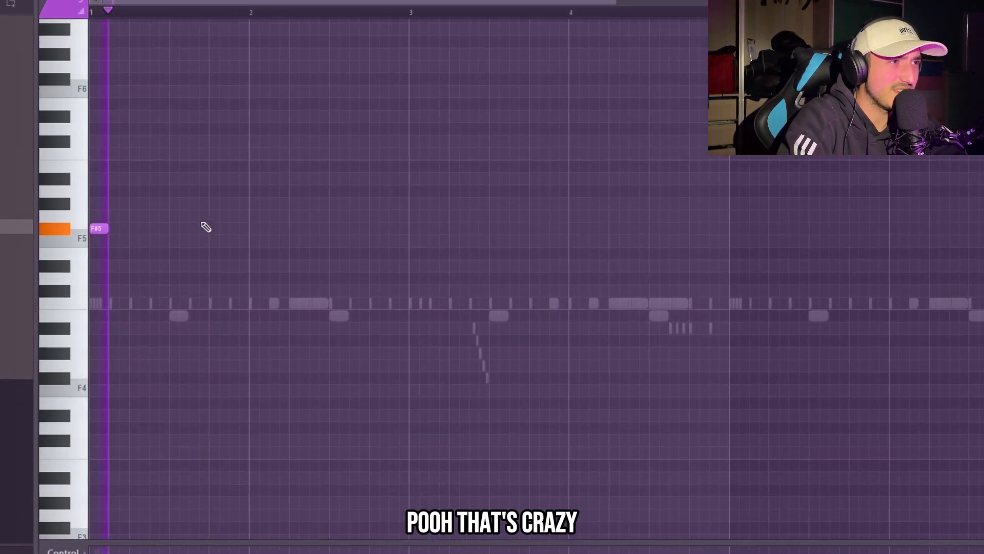
left_click(221, 219)
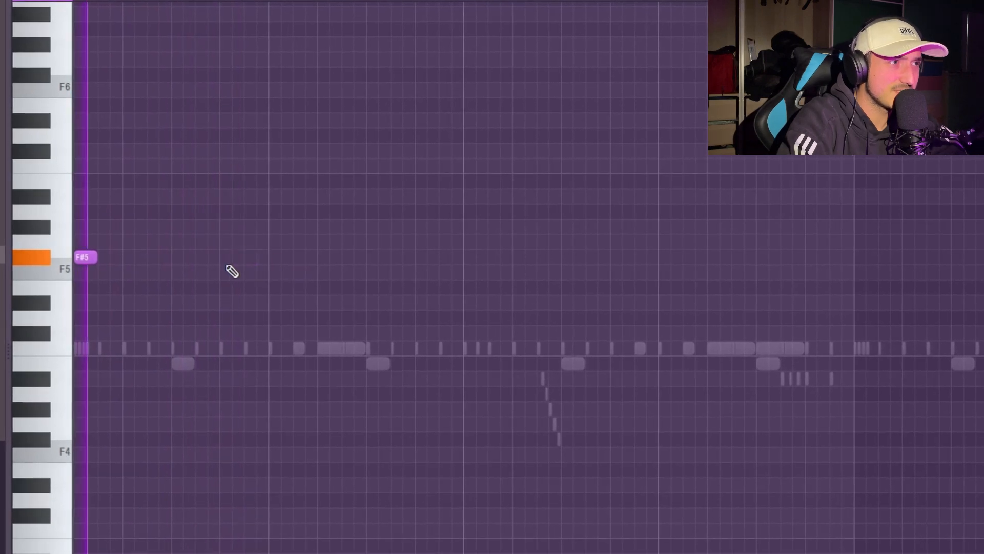
left_click(228, 259)
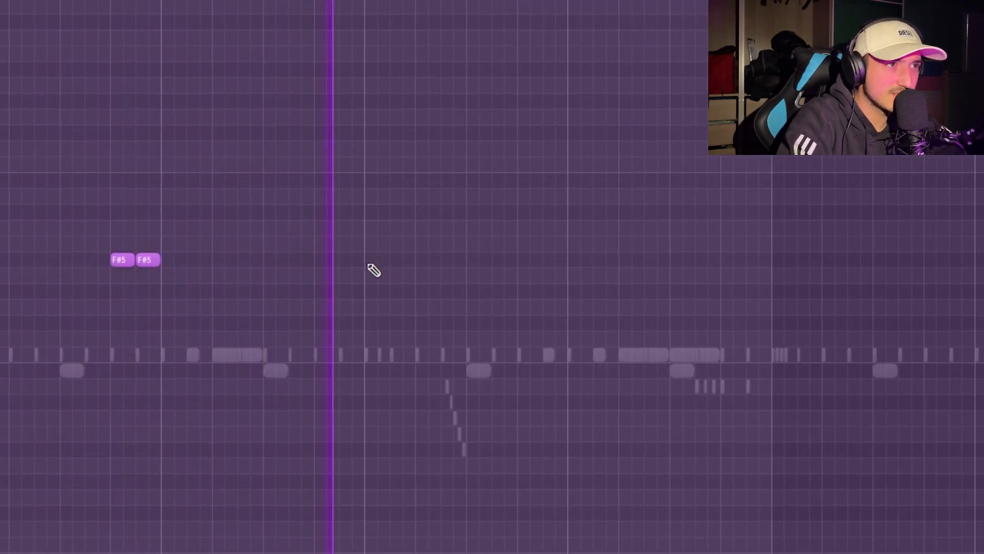
Add four short, spaced F#5 808 notes across bar 3 and the first half of bar 4.
left_click(486, 258)
left_click(561, 258)
left_click(464, 266)
left_click(568, 265)
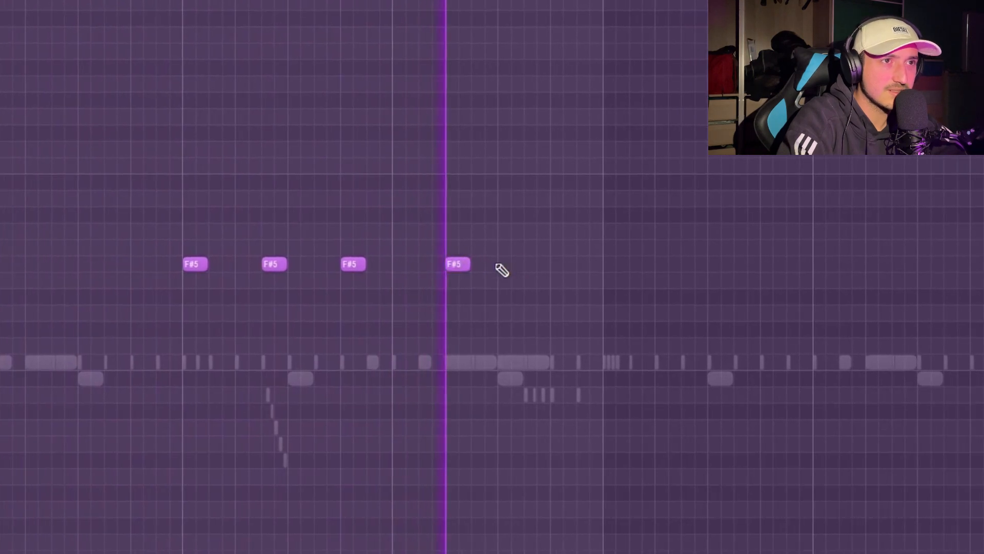
Add a closing F#5 and G#5 in bar 4 plus an F#5 at bar 5, and extend all notes to meet the following ones.
left_click(631, 216)
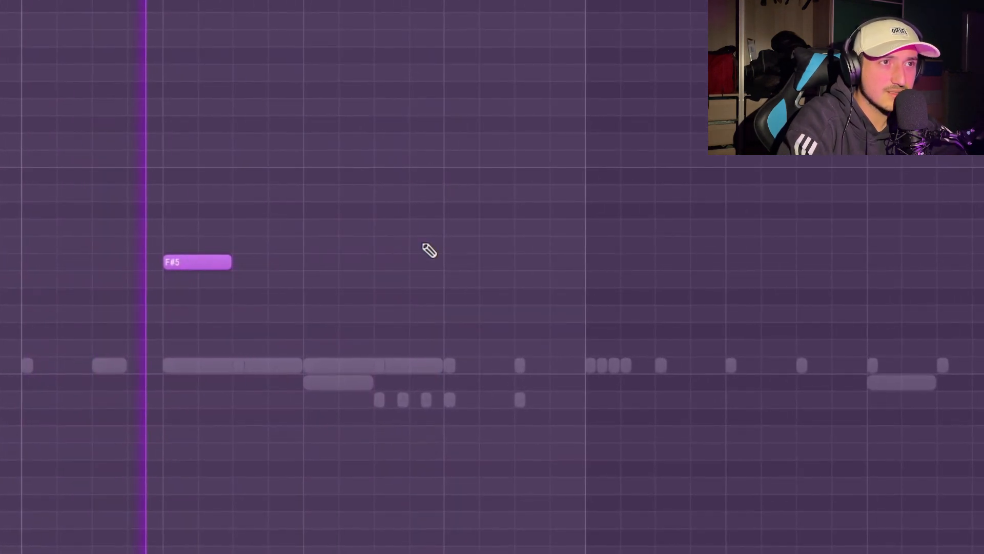
left_click(395, 228)
left_click(488, 229)
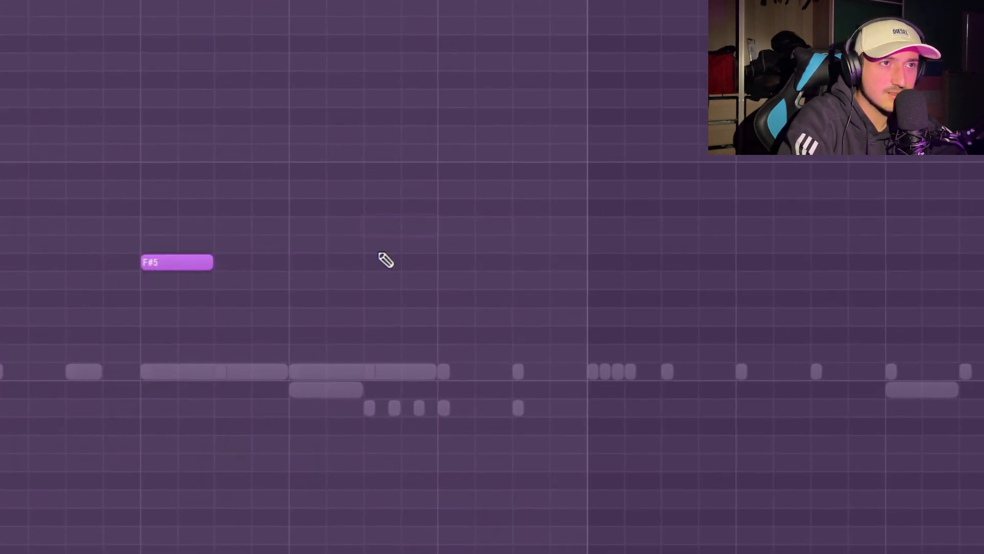
left_click(474, 226)
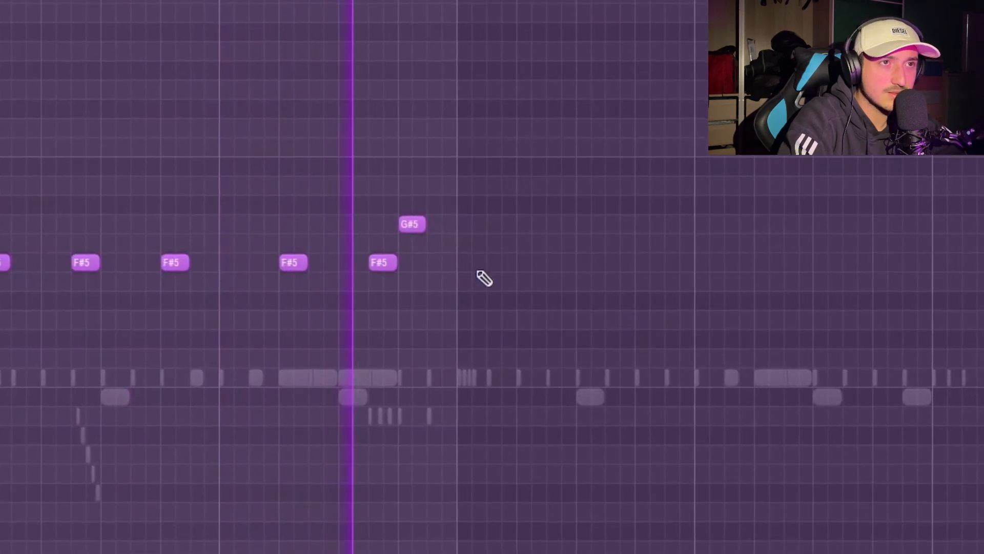
left_click(474, 267)
key("space")
key("ctrl+l")
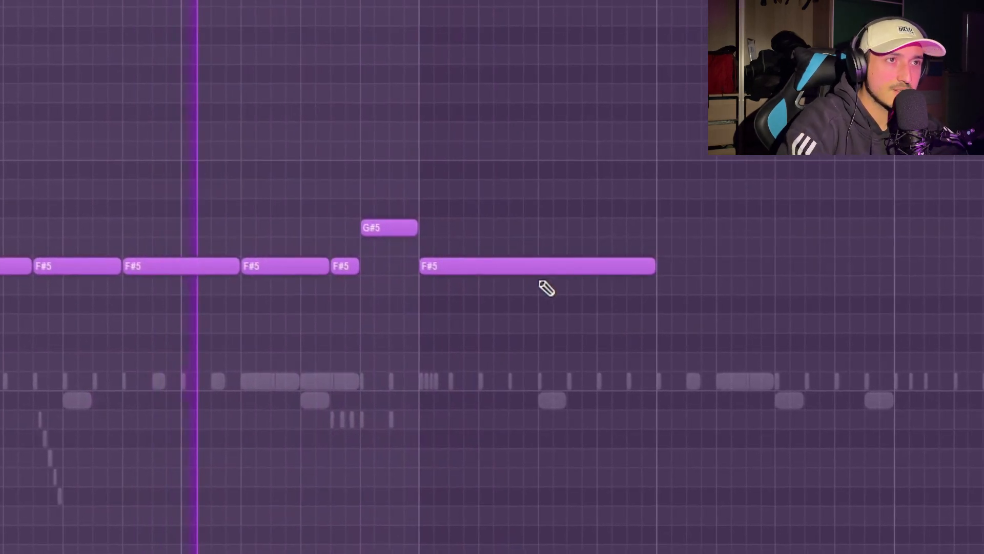
Delete the extra F#5 note at bar 5 and duplicate the four-bar 808 line over bars 5 to 8.
right_click(541, 271)
key("ctrl+b")
scroll(650, 411, "down", 3)
scroll(806, 391, "up", 1)
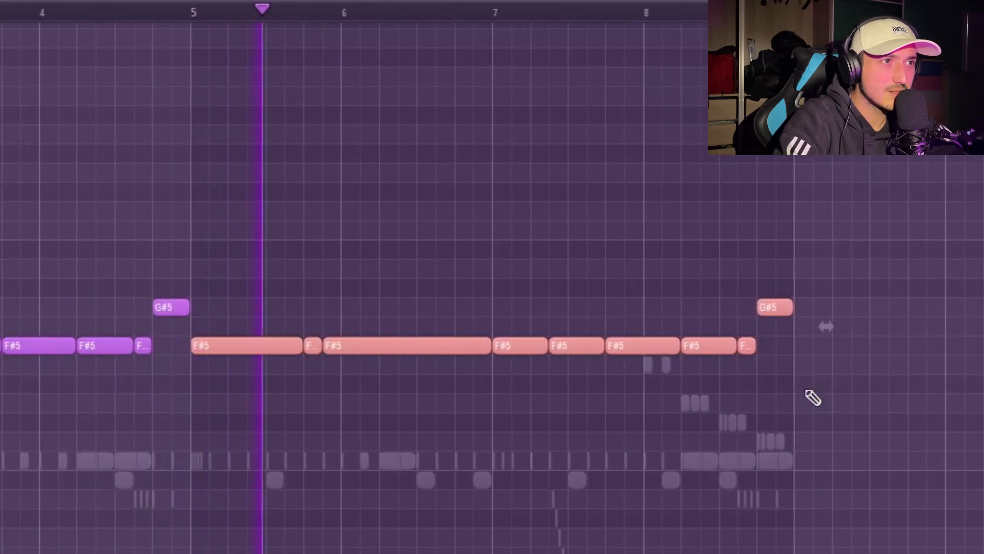
scroll(832, 405, "up", 1)
scroll(730, 397, "up", 1)
scroll(385, 359, "up", 2)
key("space")
Shorten the long F#5 note in bar 6 and fill the gap before bar 7 with a lower-velocity F#5 and a D6 slide note.
left_click(189, 294)
left_click(184, 292)
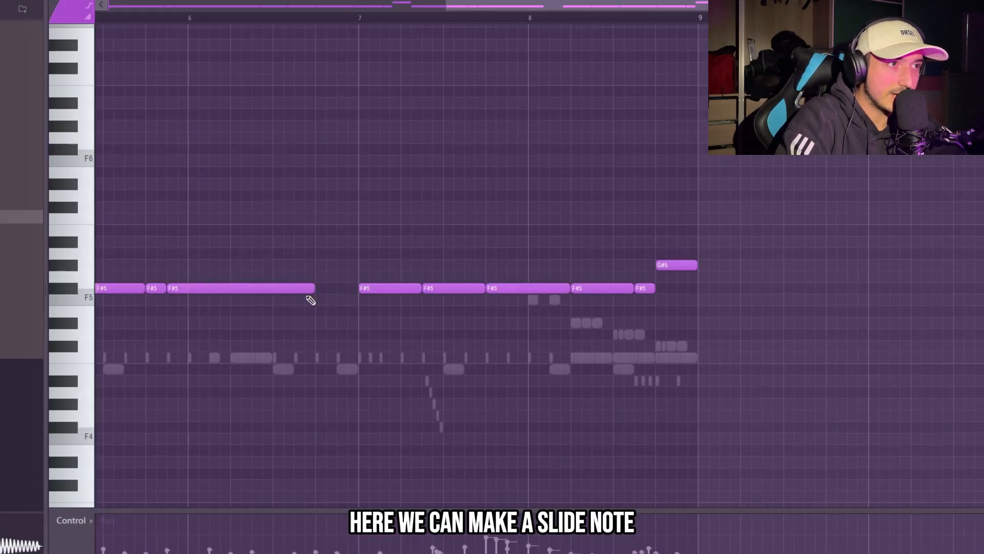
left_click(323, 288)
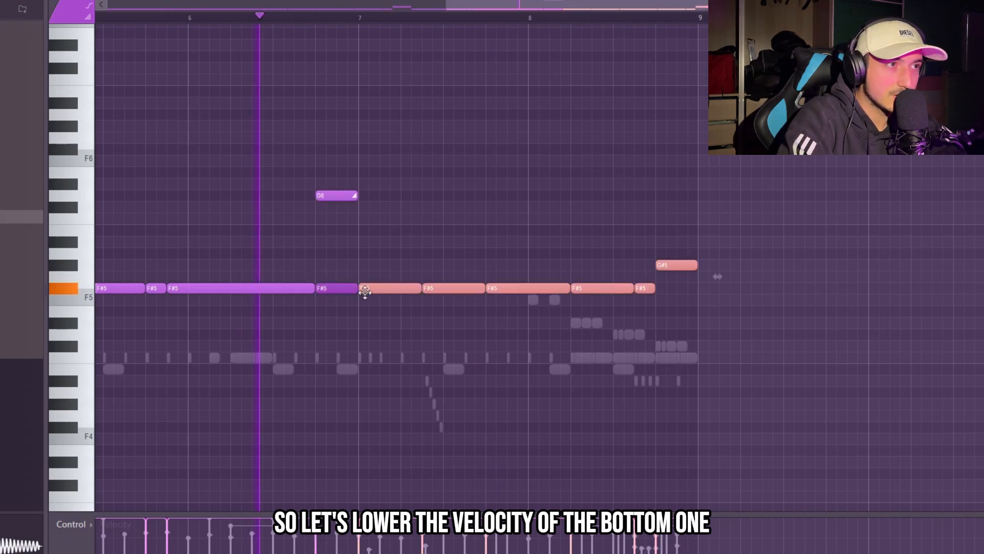
Raise the 808 notes of bars 7 and 8 by three semitones to start on A5, and lower the last three notes to G#5.
left_click_drag(364, 288, 374, 253)
left_click_drag(787, 280, 632, 188)
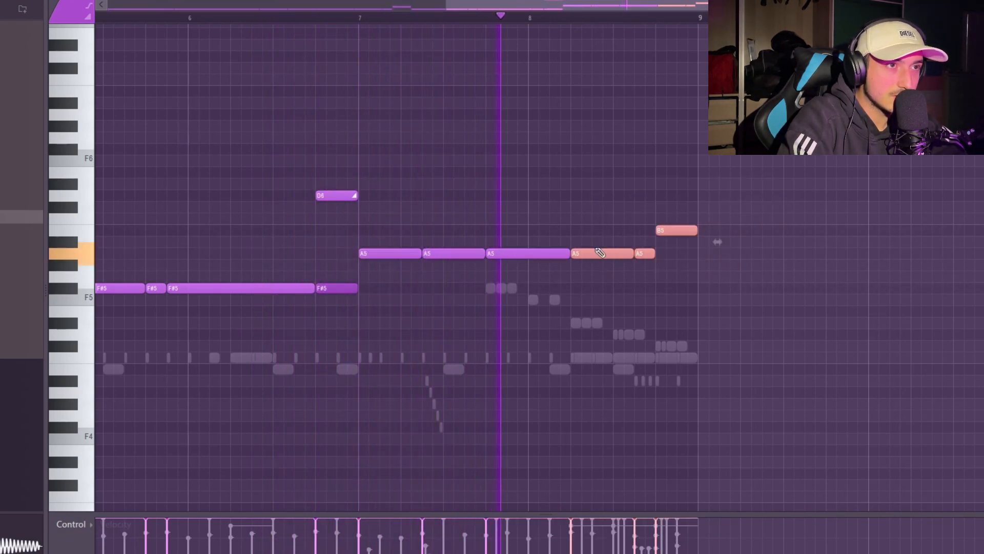
left_click_drag(610, 253, 610, 265)
left_click_drag(646, 293, 709, 213)
left_click_drag(707, 259, 678, 240)
key("space")
left_click_drag(680, 245, 680, 269)
Turn the final G#5 note of bar 8 into a short roll of G#5 notes with no gaps or overlaps.
scroll(686, 302, "up", 5)
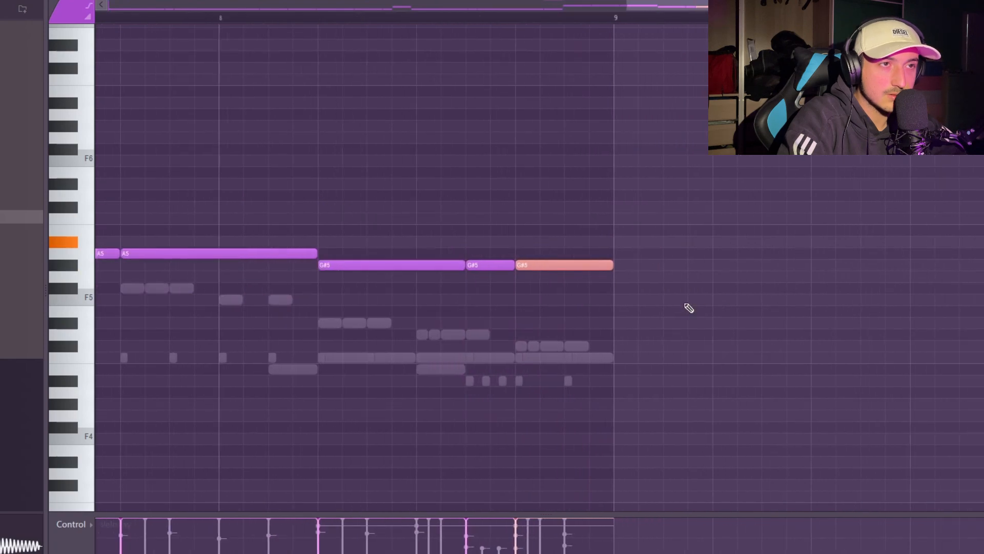
scroll(567, 308, "up", 2)
left_click_drag(517, 301, 561, 296)
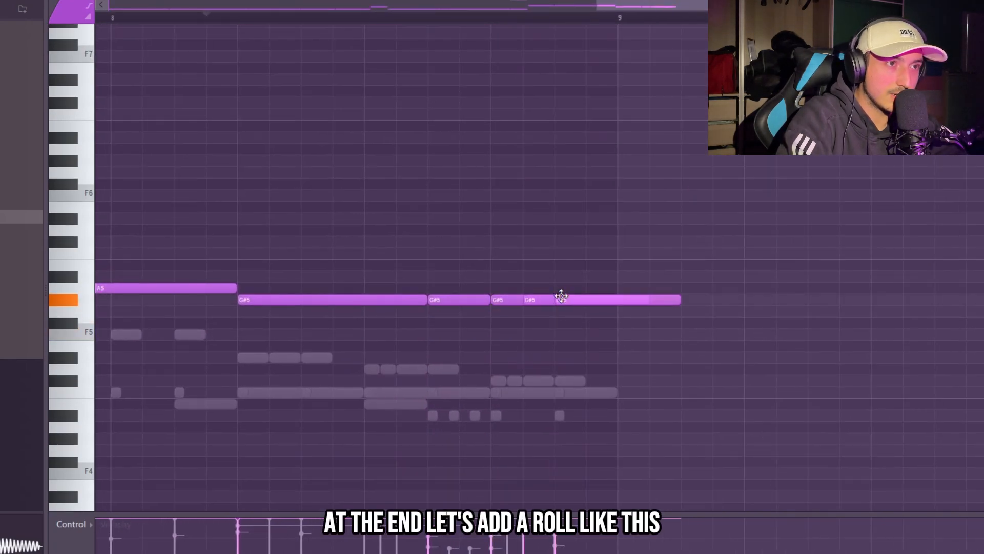
key("ctrl+l")
key("space")
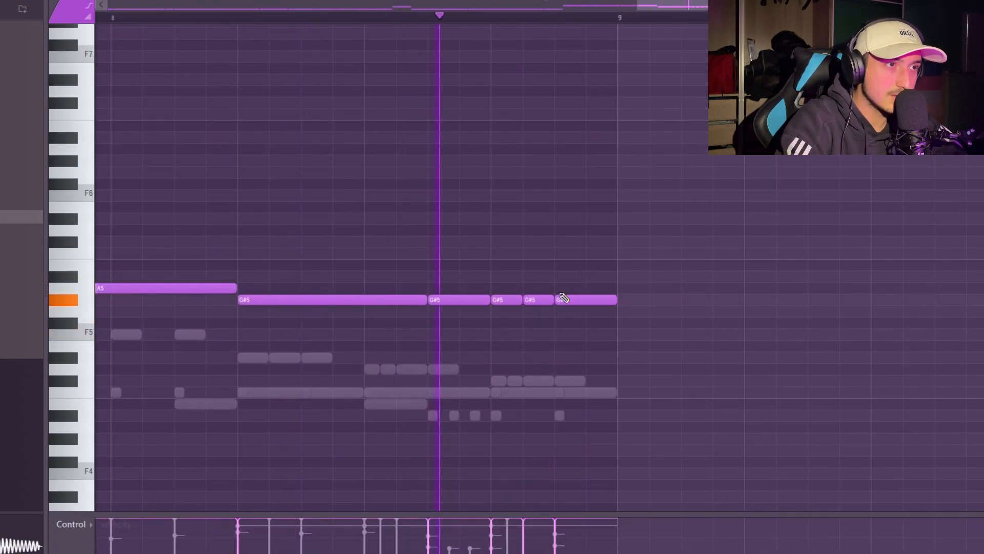
Transpose the second F#5 note of bar 3 up one octave to F#6.
scroll(578, 339, "down", 6)
key("ctrl+a")
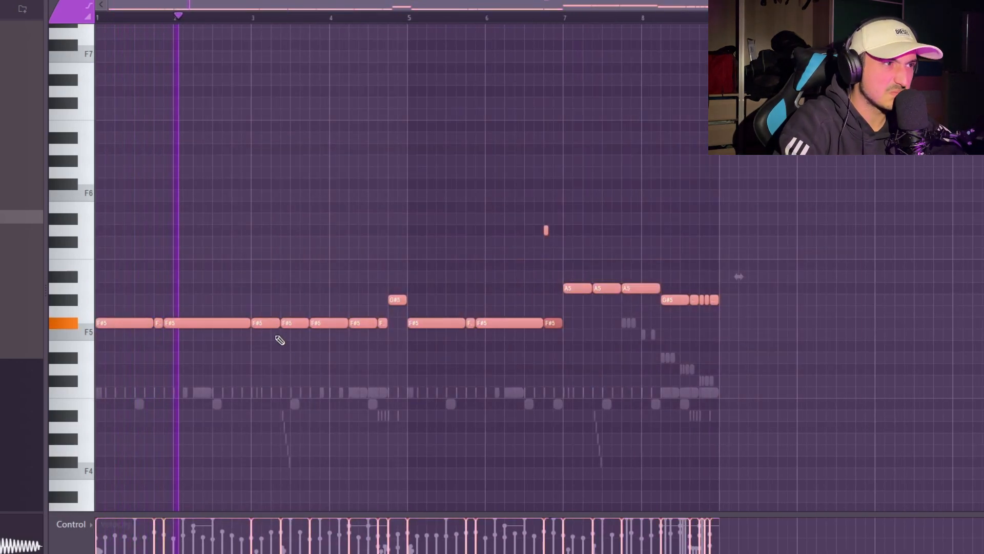
left_click(302, 322)
key("ctrl+Up")
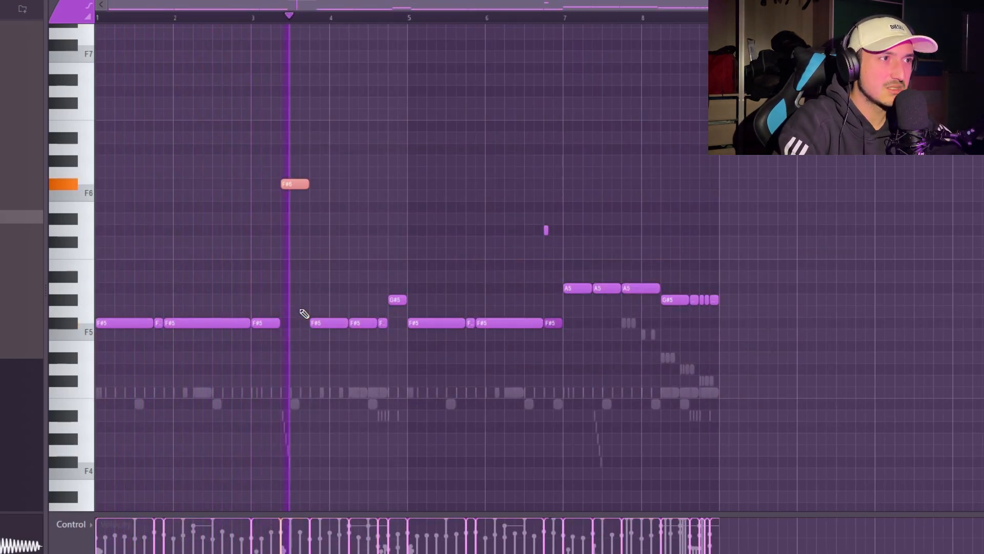